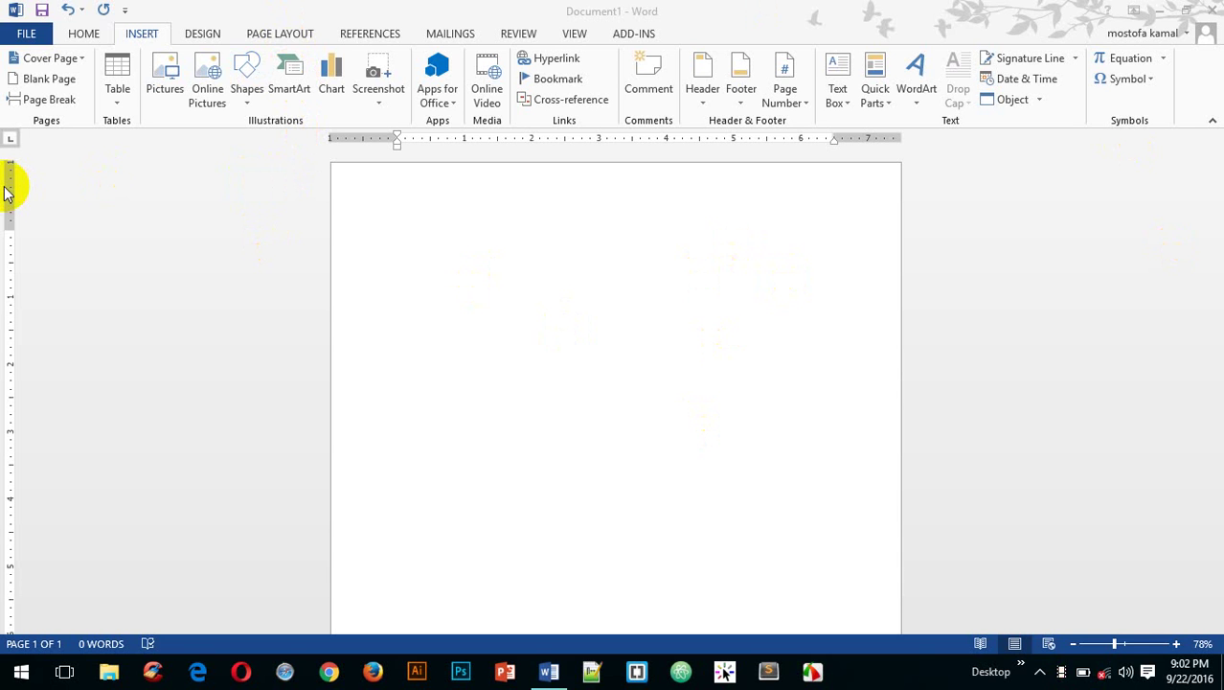
Step: Insert an Alternating Hexagons SmartArt graphic from the List category into the document
left_click(291, 69)
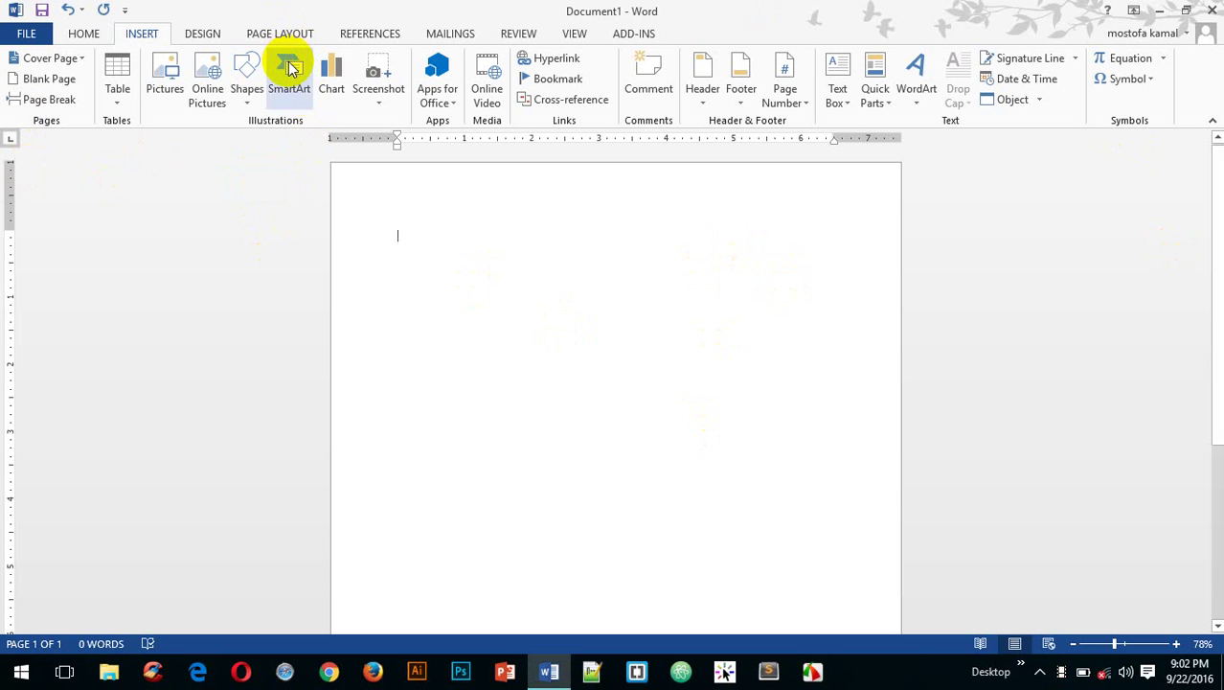
left_click(297, 91)
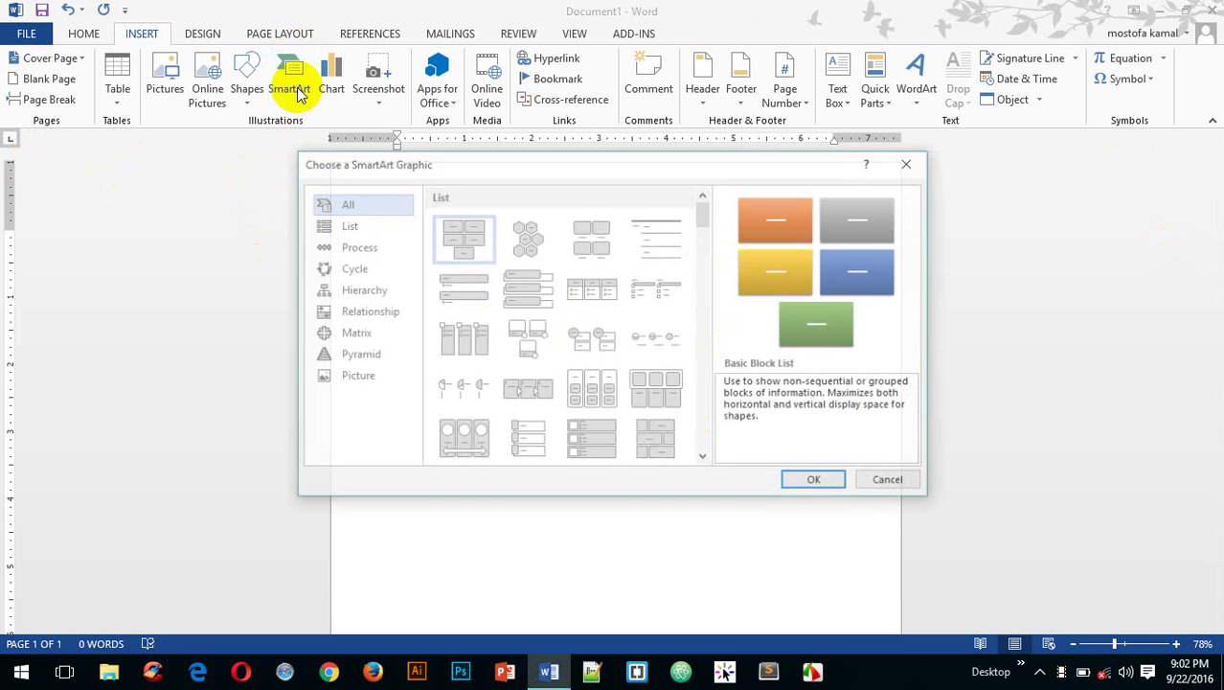
mouse_move(491, 169)
left_mouse_down()
mouse_move(557, 128)
mouse_move(557, 112)
left_mouse_up()
scroll(716, 257, "down", 5)
scroll(721, 295, "down", 3)
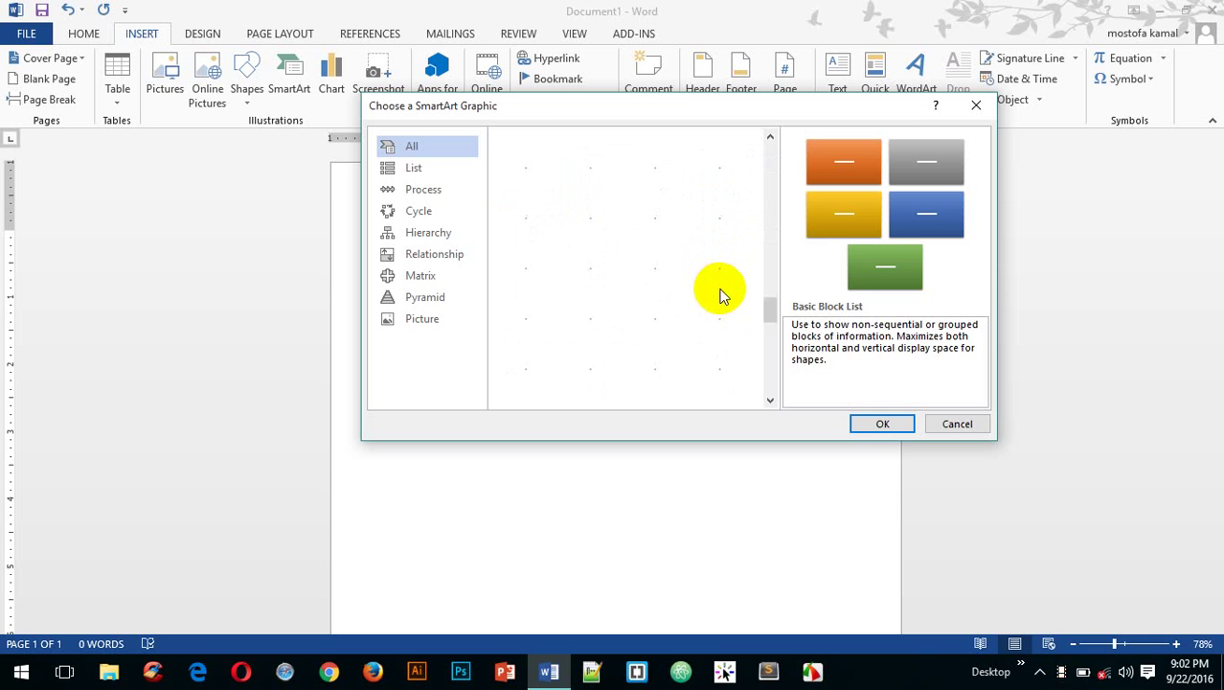
scroll(721, 295, "down", 3)
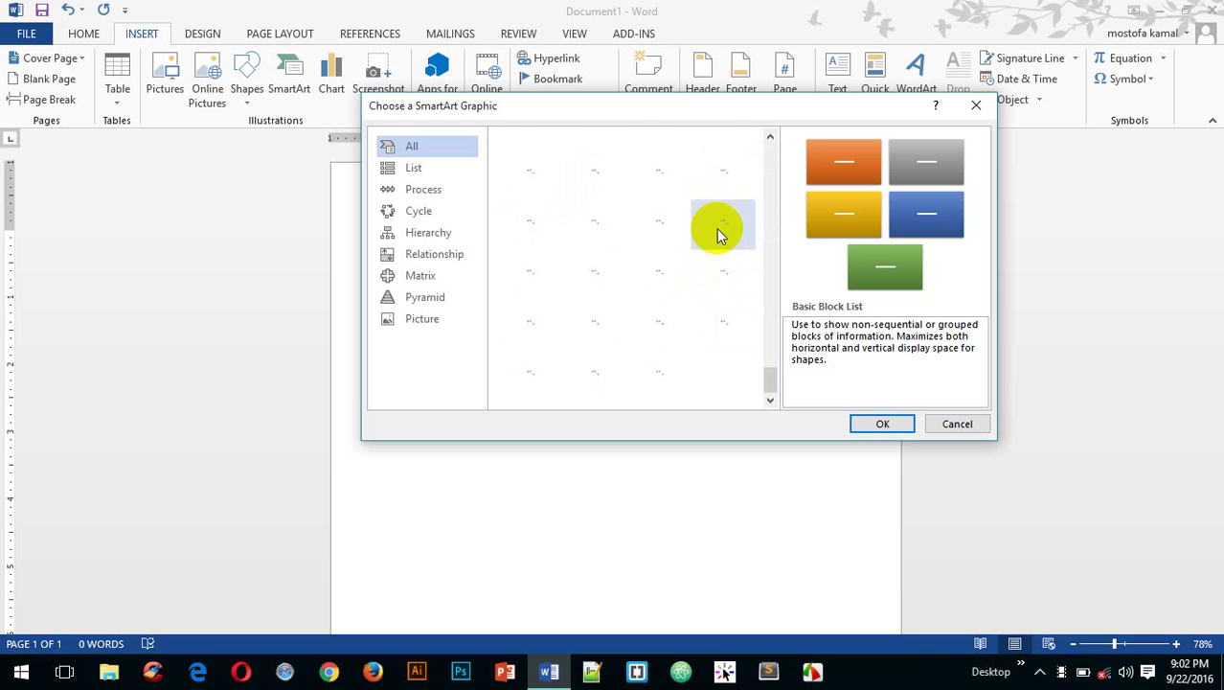
scroll(718, 350, "down", 3)
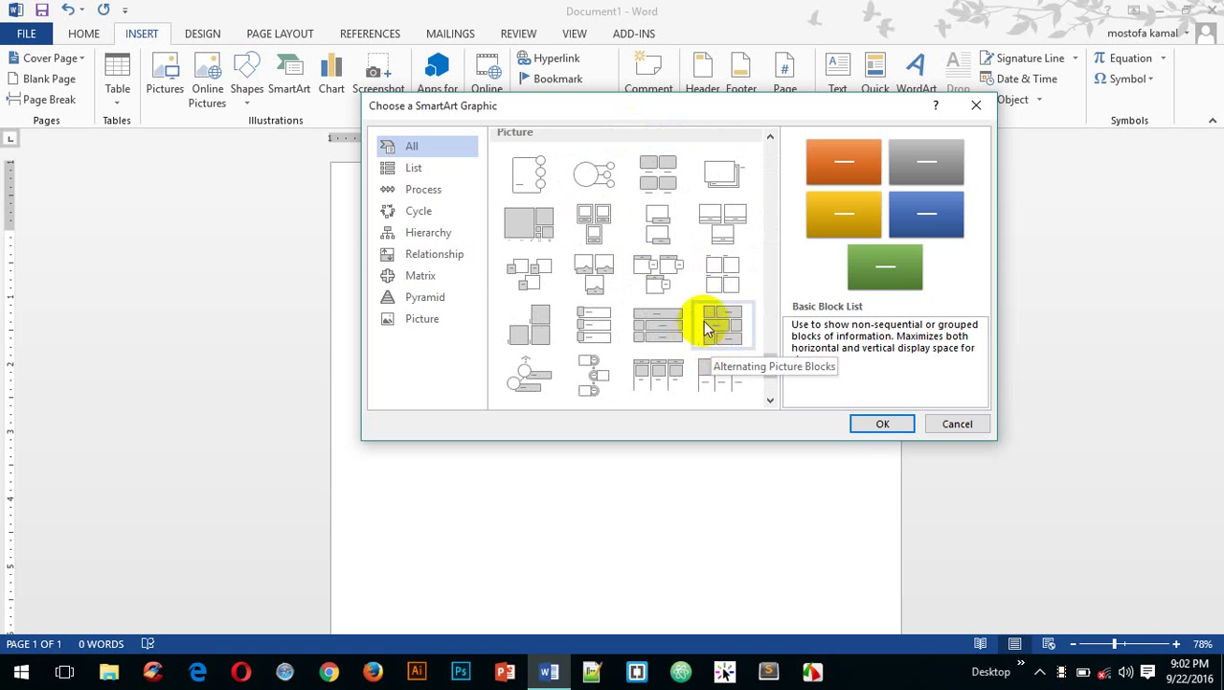
left_click(413, 170)
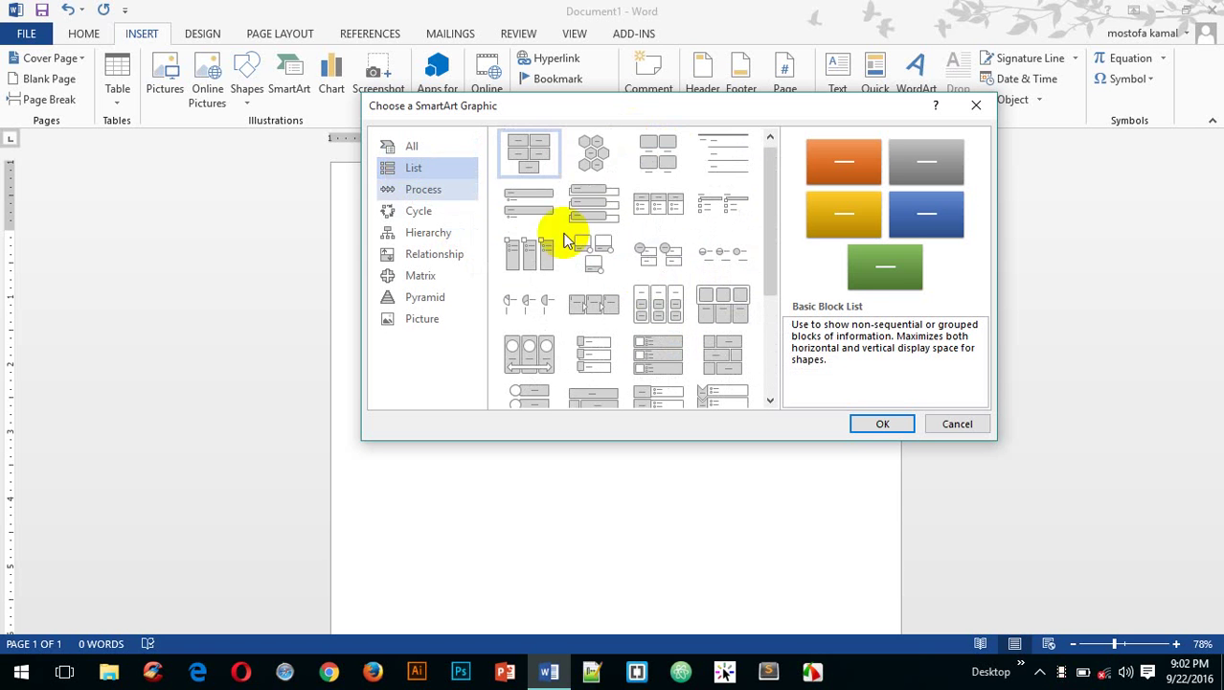
left_click(595, 155)
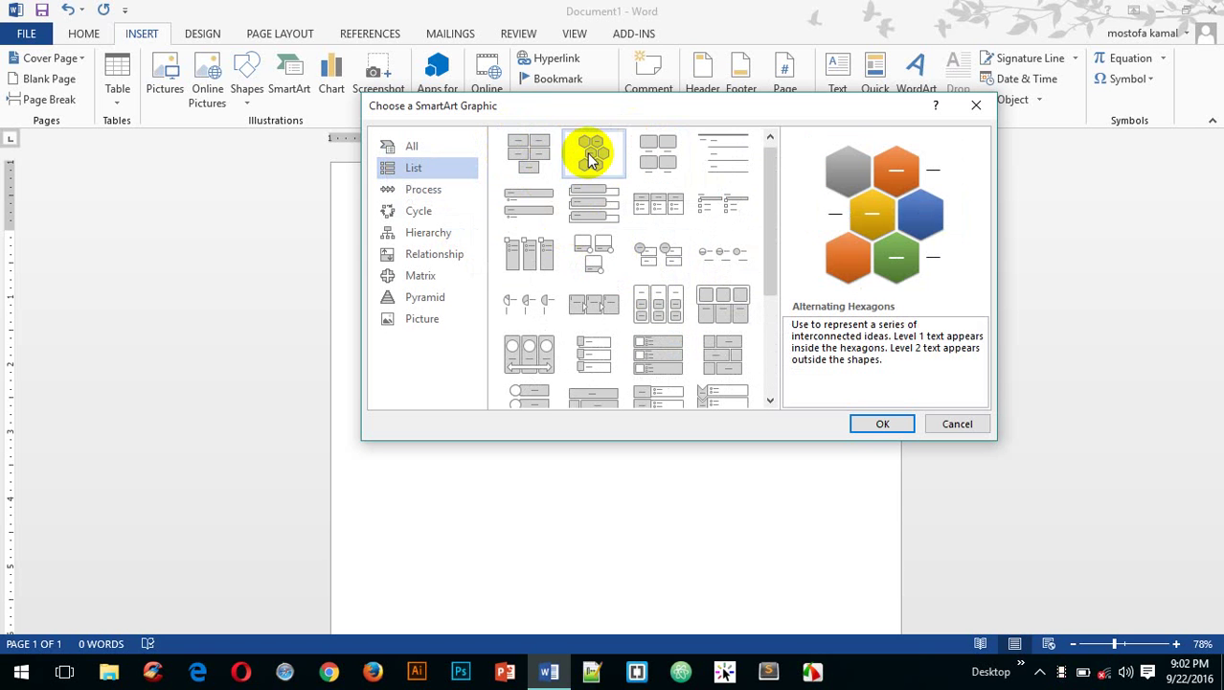
left_click(882, 424)
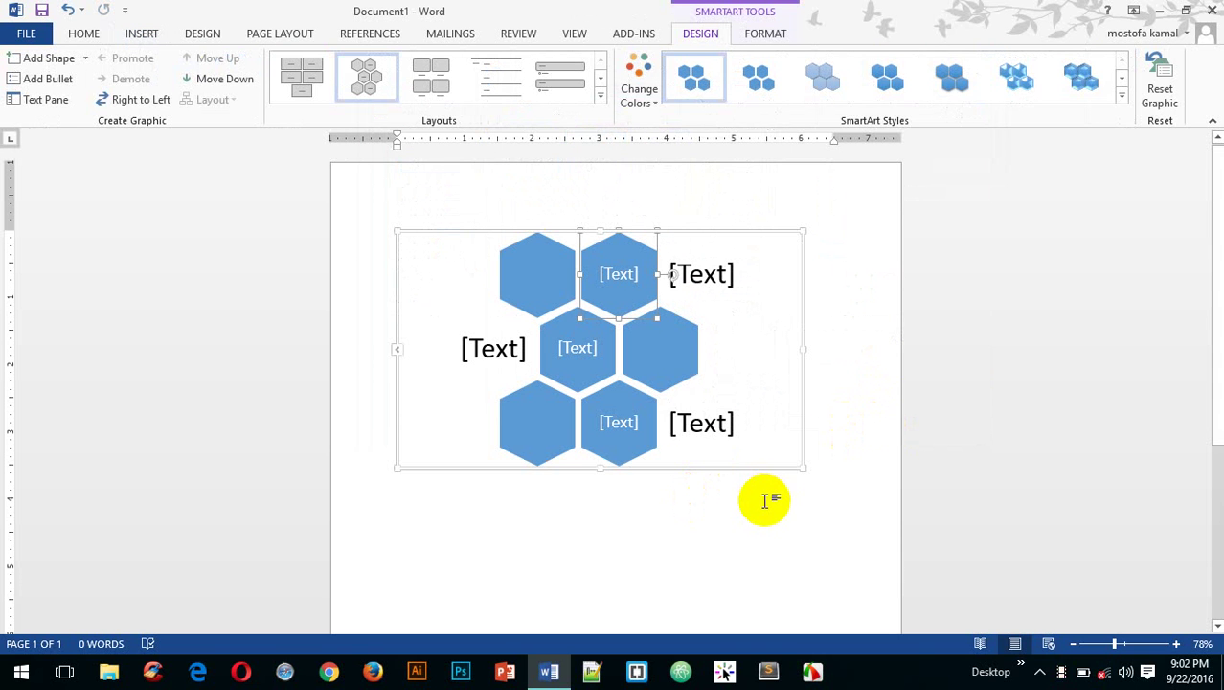
Step: Give the hexagon graphic the last SmartArt style, a glossy bevelled look
left_click(558, 270)
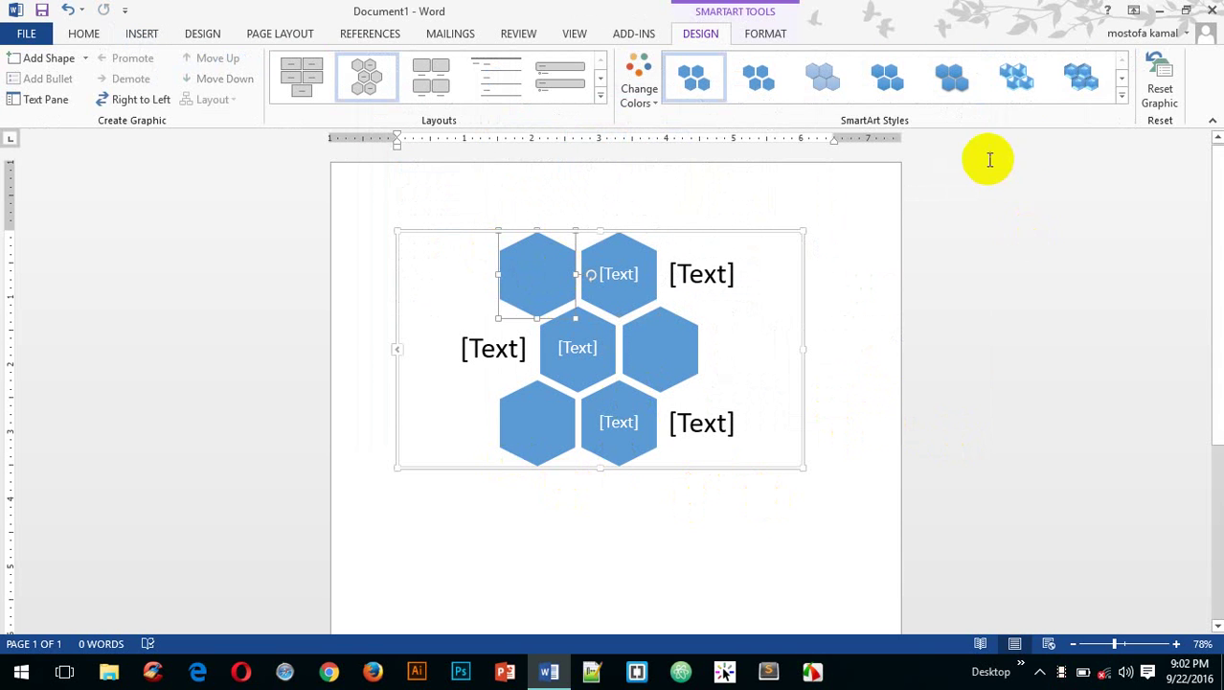
left_click(1075, 88)
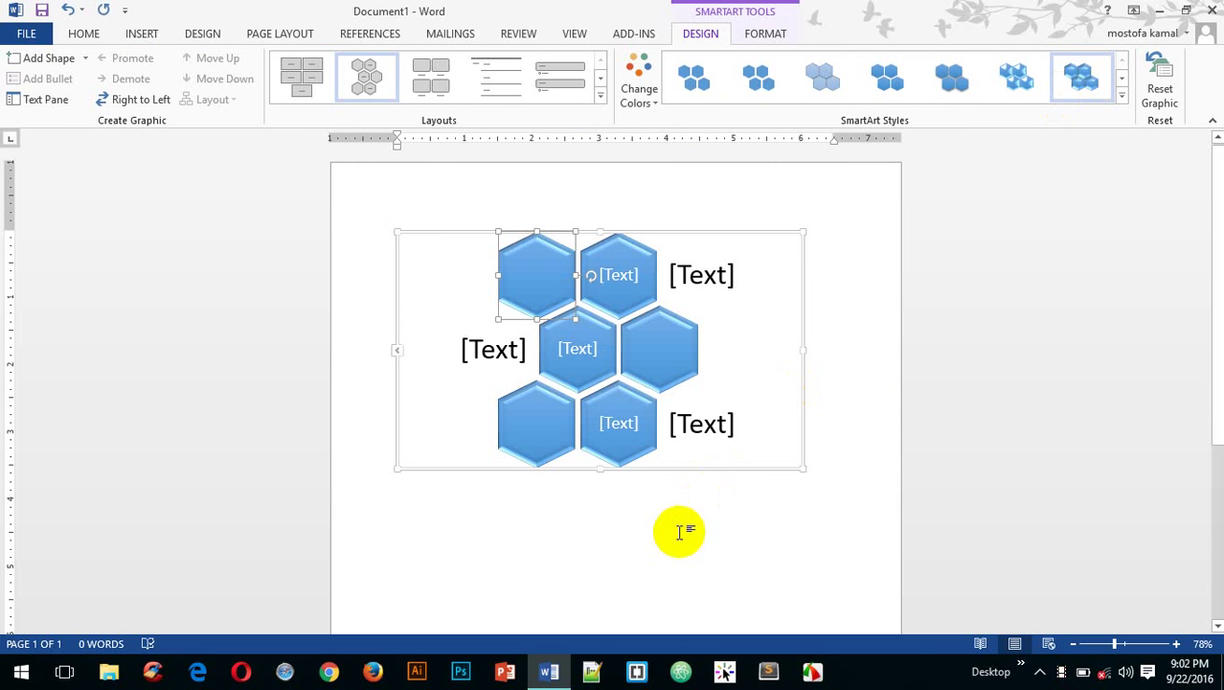
Step: Apply a tilted 3-D SmartArt style, then select the labels and check the FORMAT and DESIGN tabs
left_click(1122, 96)
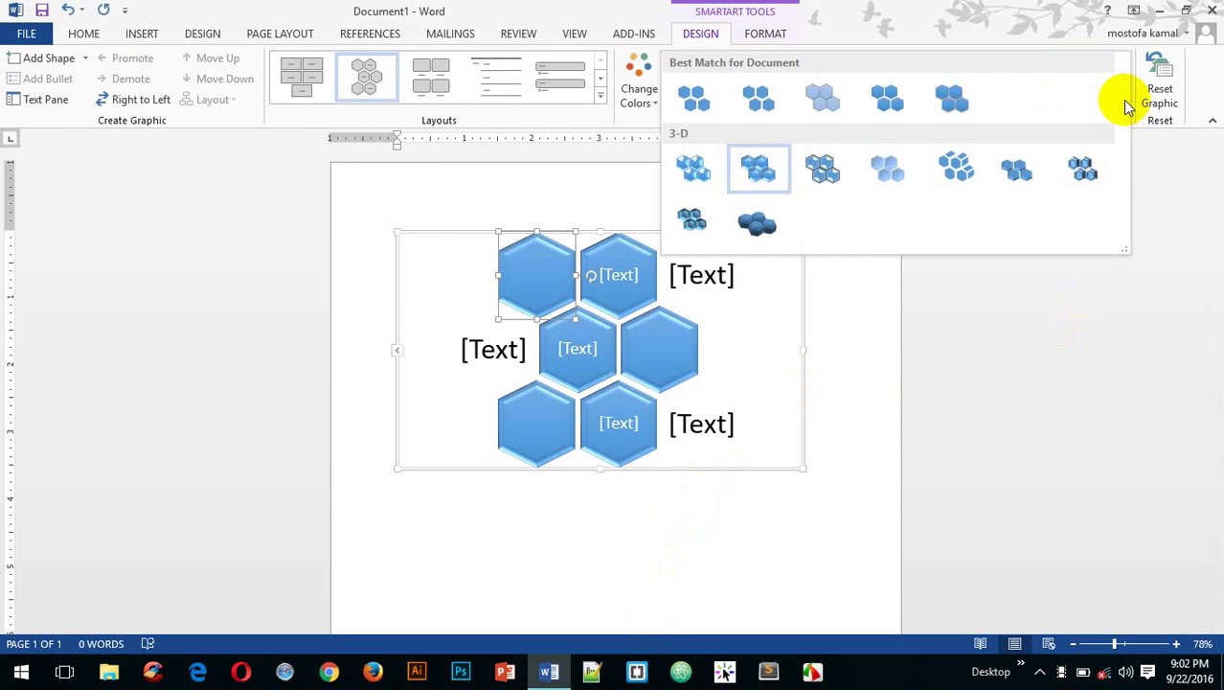
left_click(755, 222)
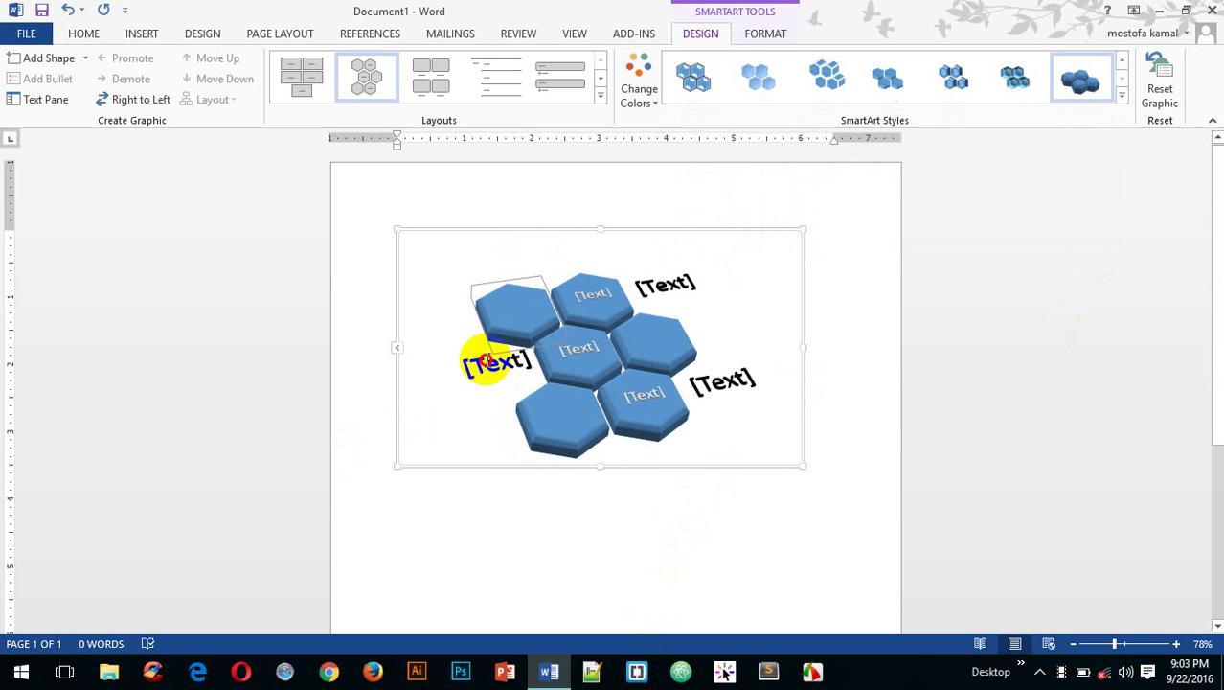
left_click(486, 362)
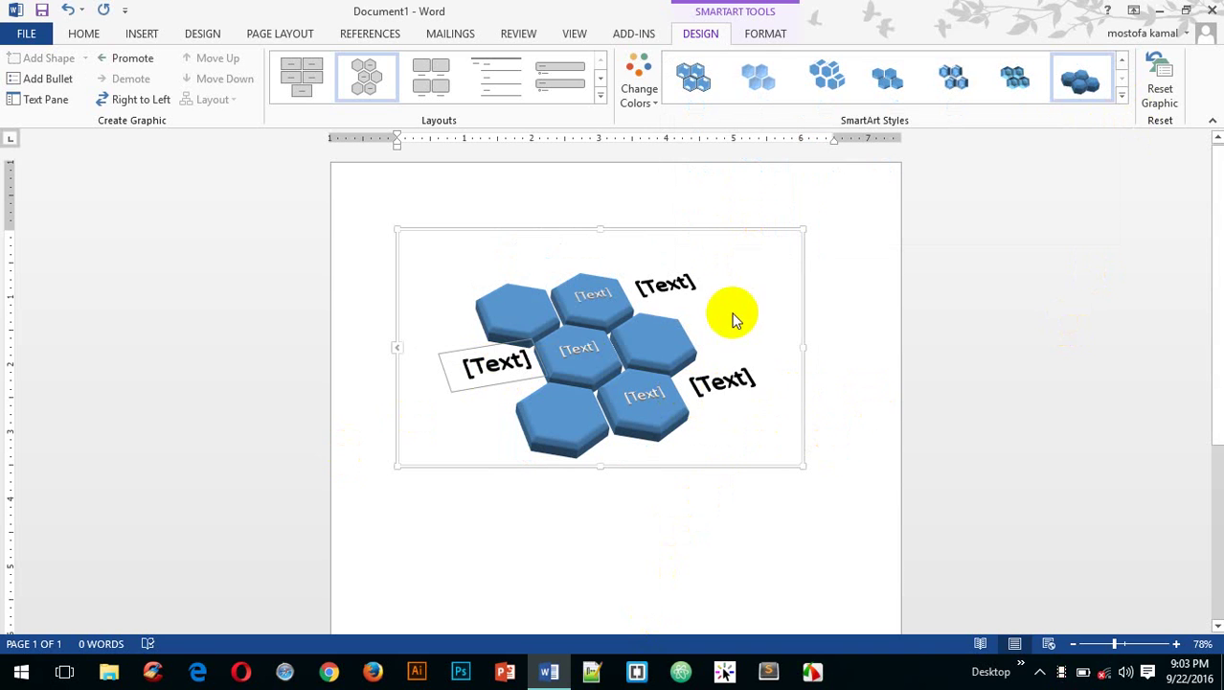
left_click(666, 288)
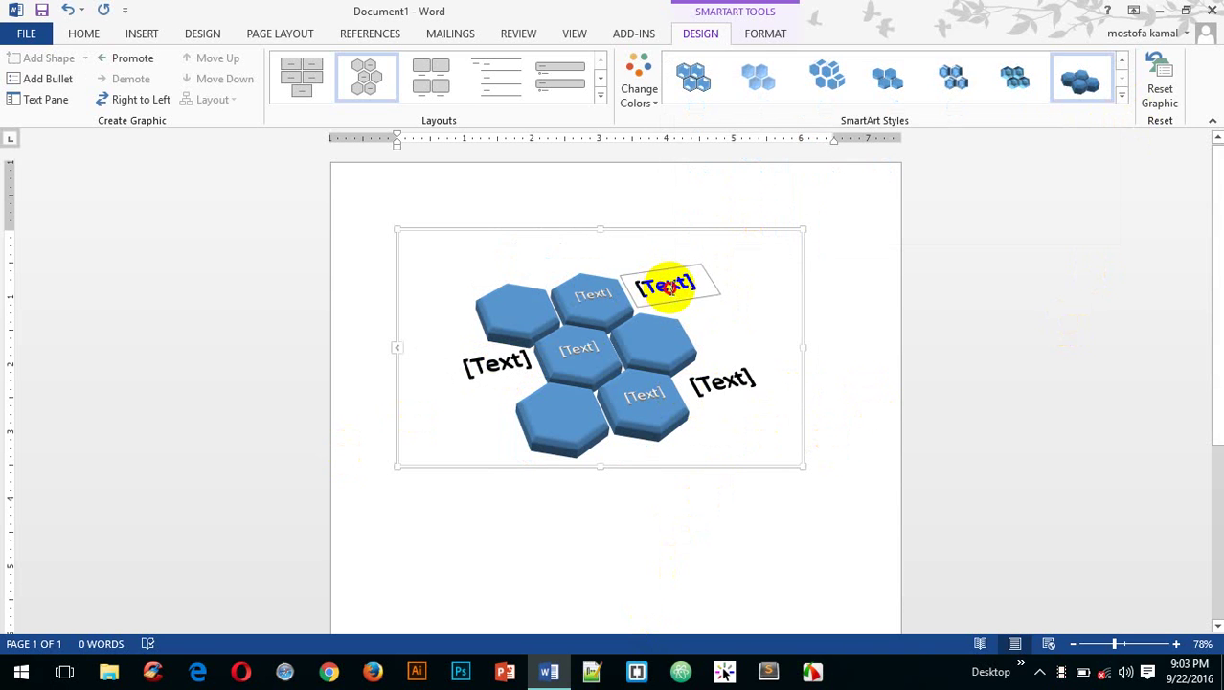
left_click(669, 288)
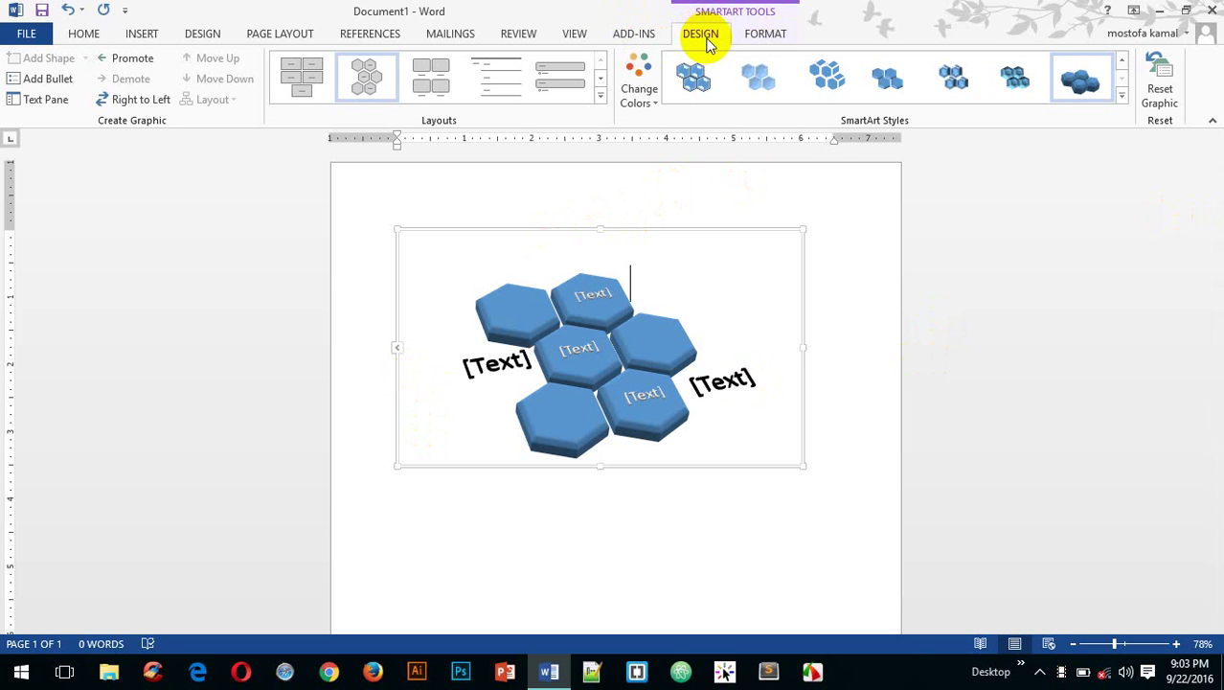
left_click(767, 35)
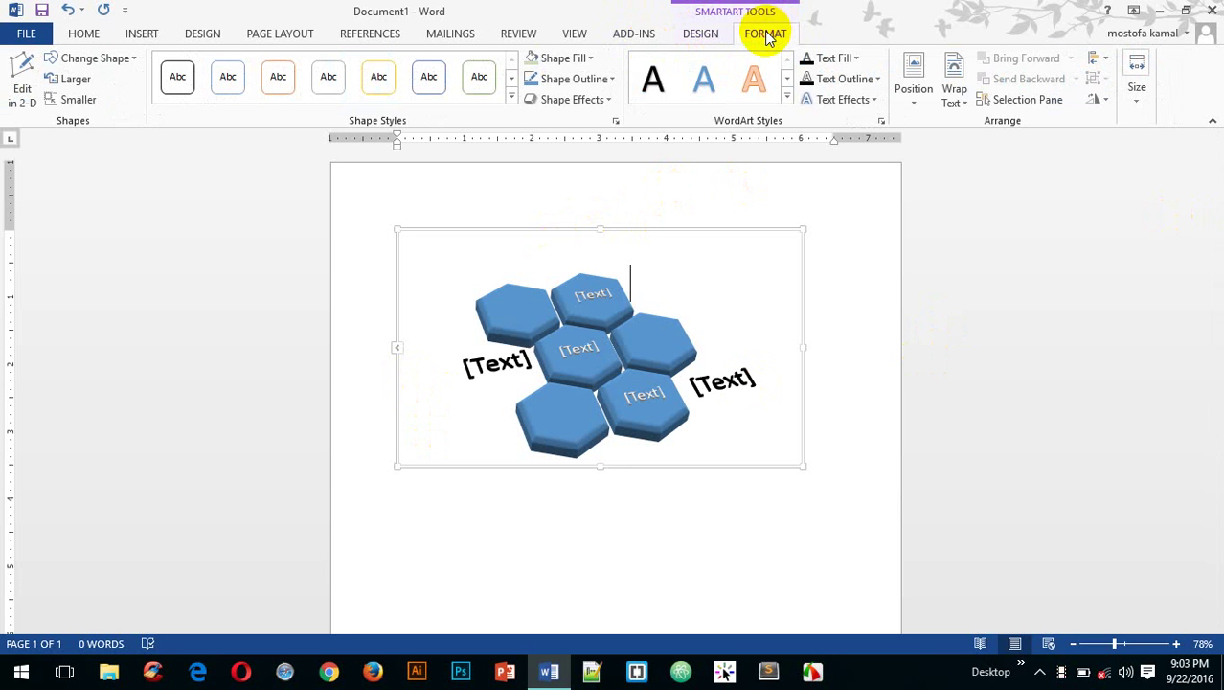
left_click(586, 351)
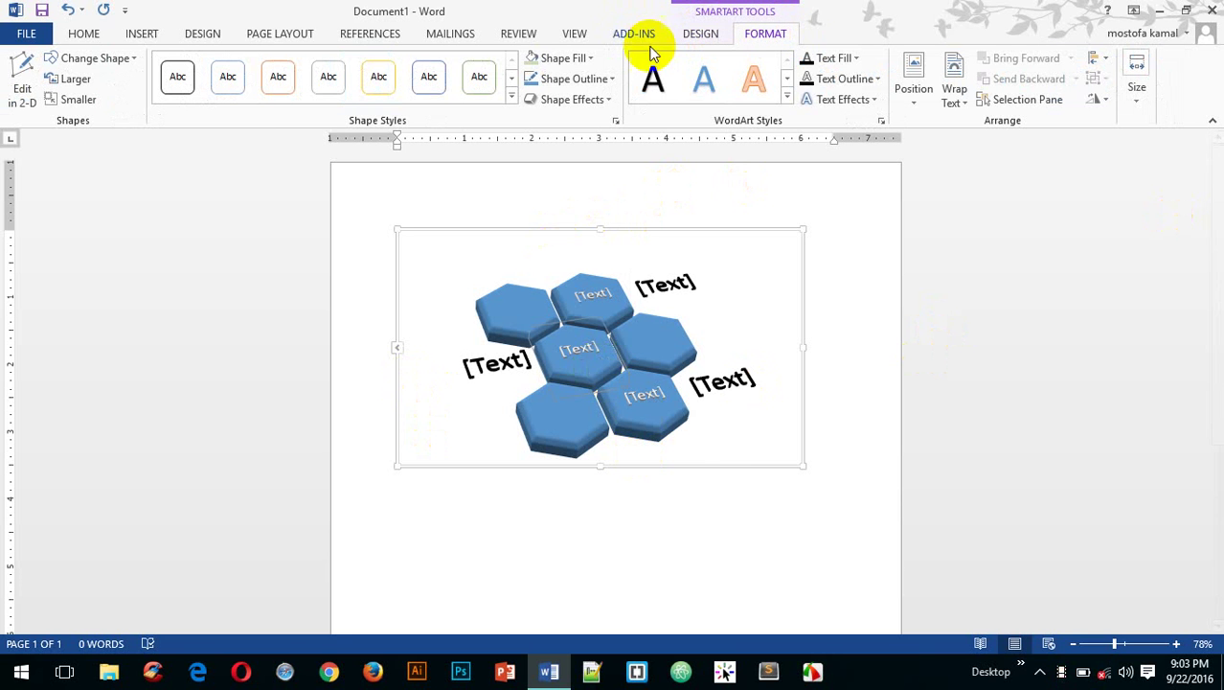
left_click(701, 33)
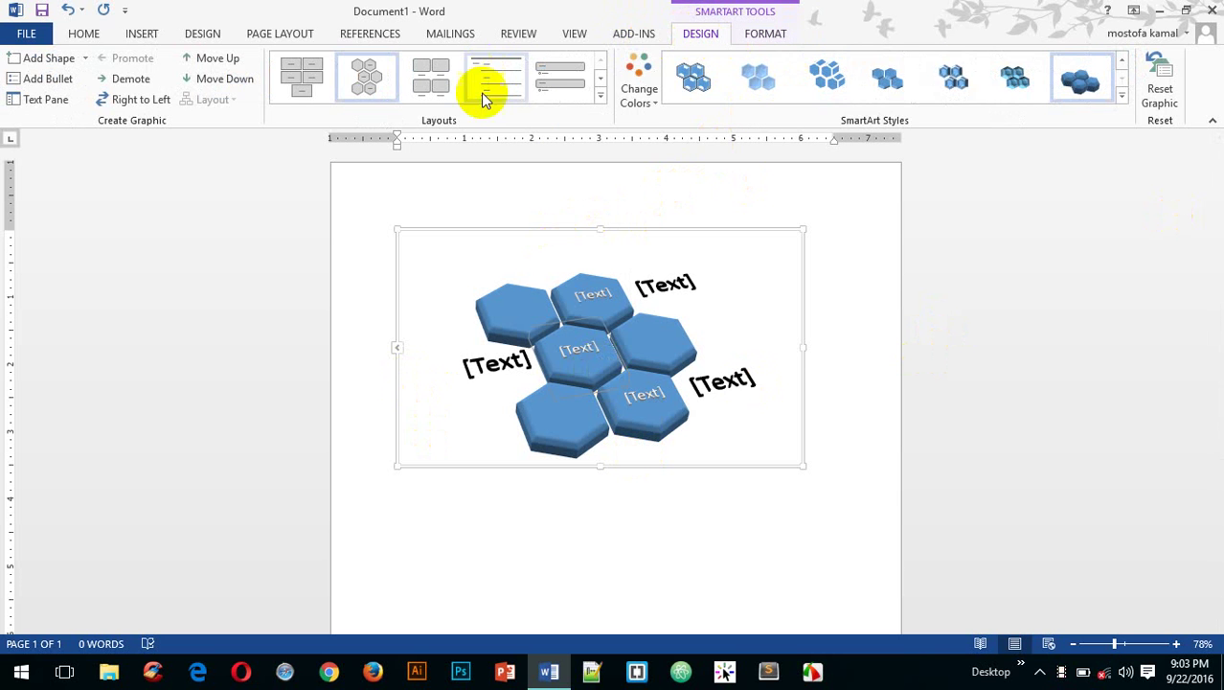
Step: Try a multicolour scheme on the hexagons and select individual hexagons to compare colours
left_click(640, 91)
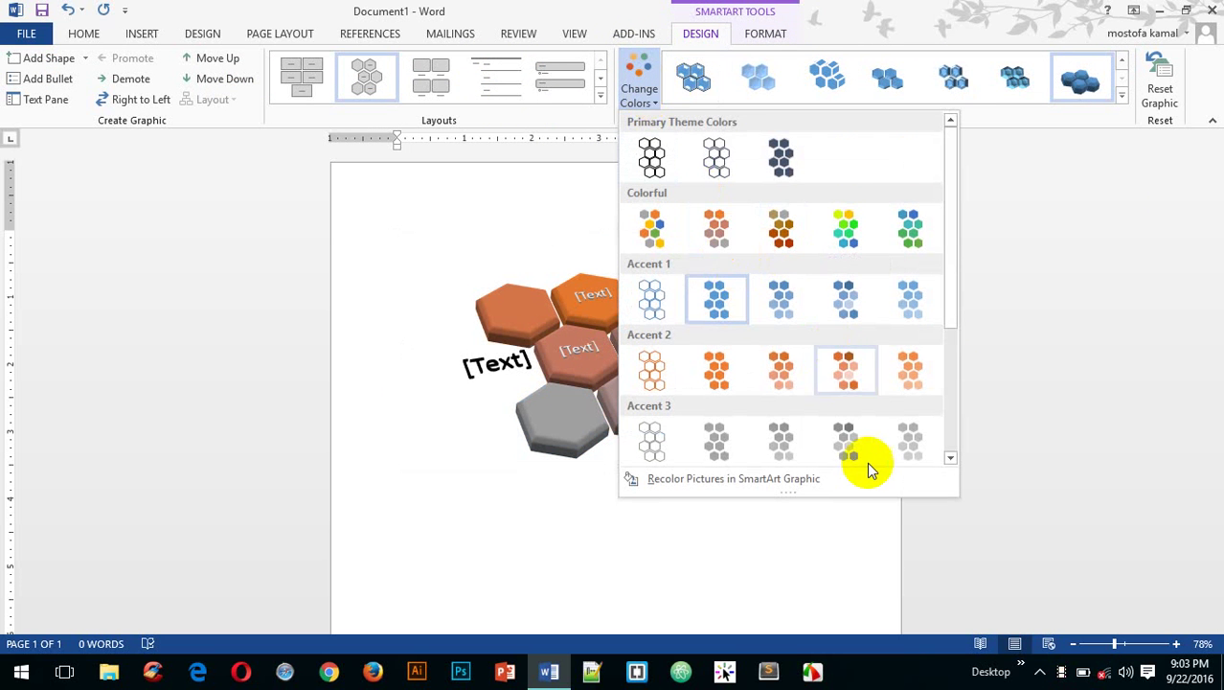
scroll(869, 464, "down", 3)
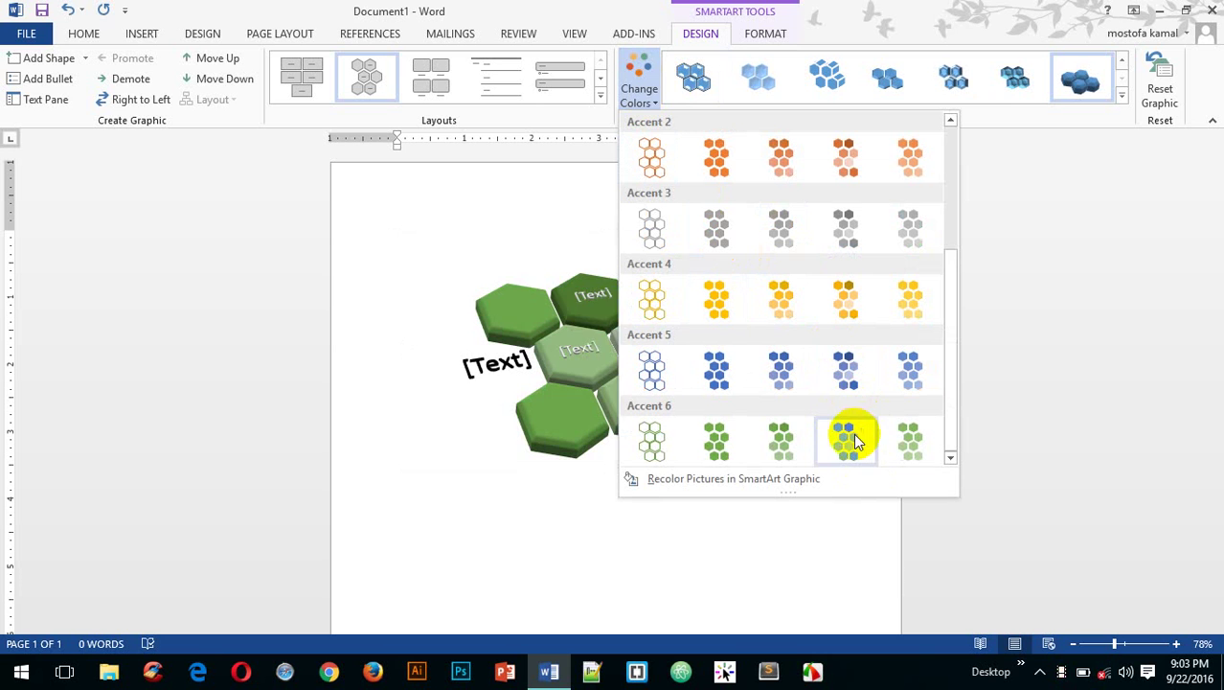
left_click(753, 485)
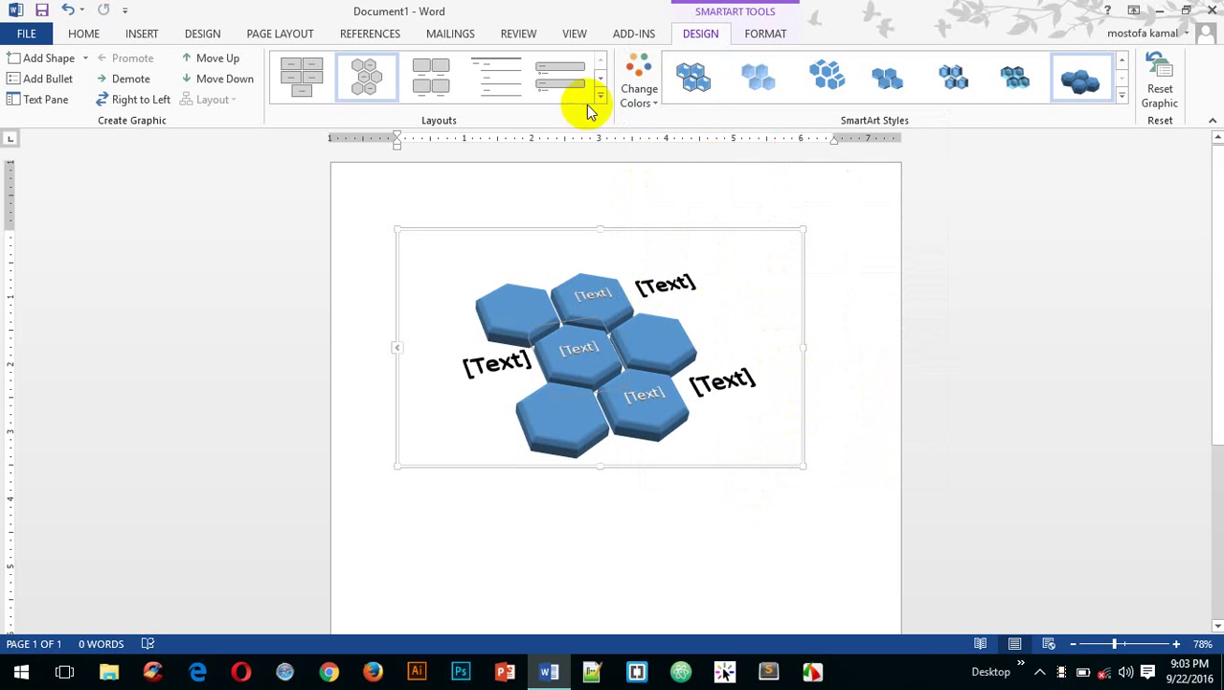
left_click(634, 86)
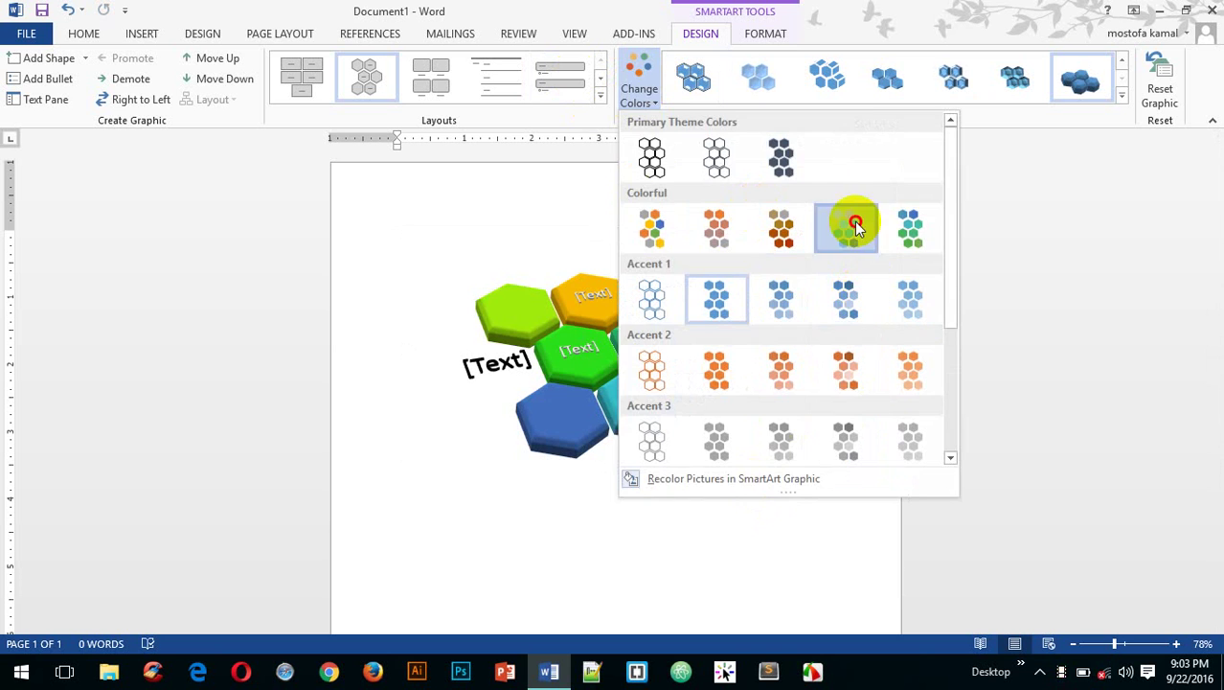
left_click(852, 216)
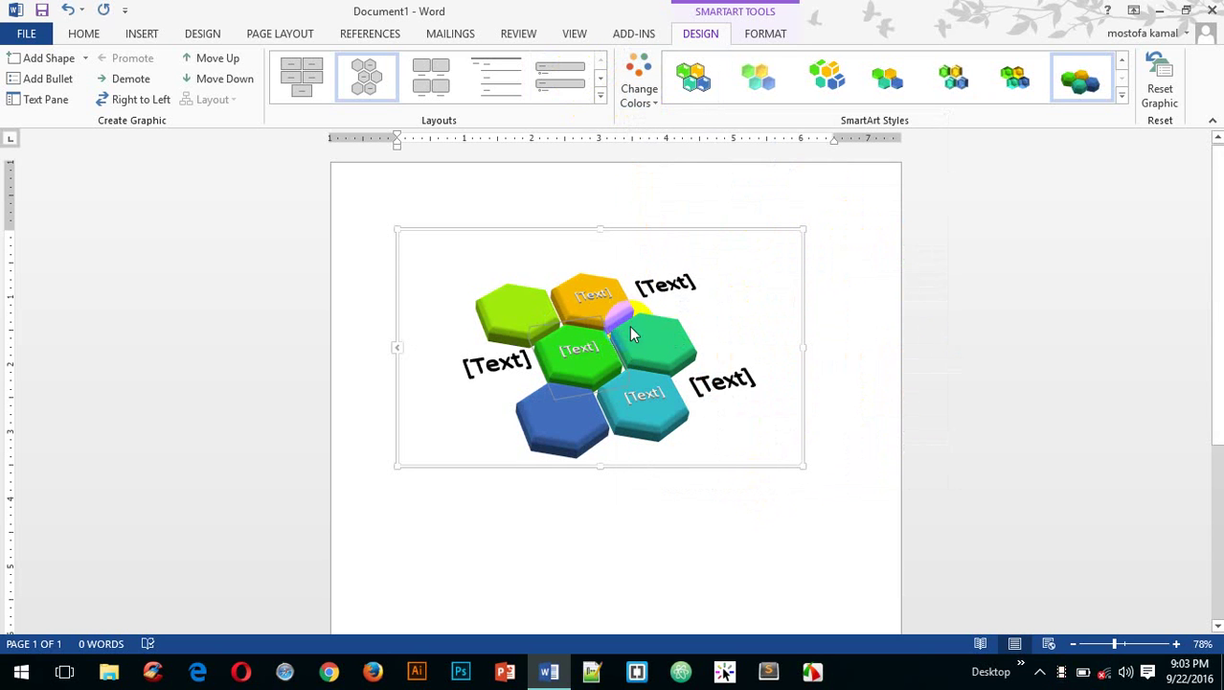
left_click(496, 307)
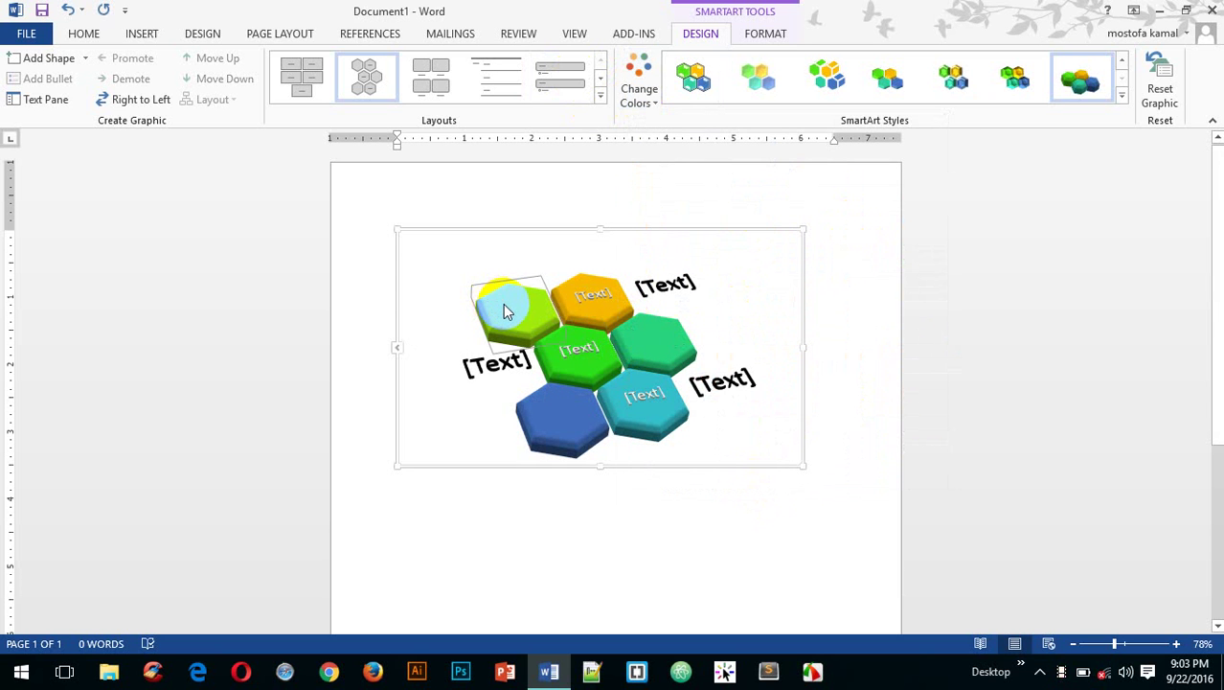
left_click(552, 424)
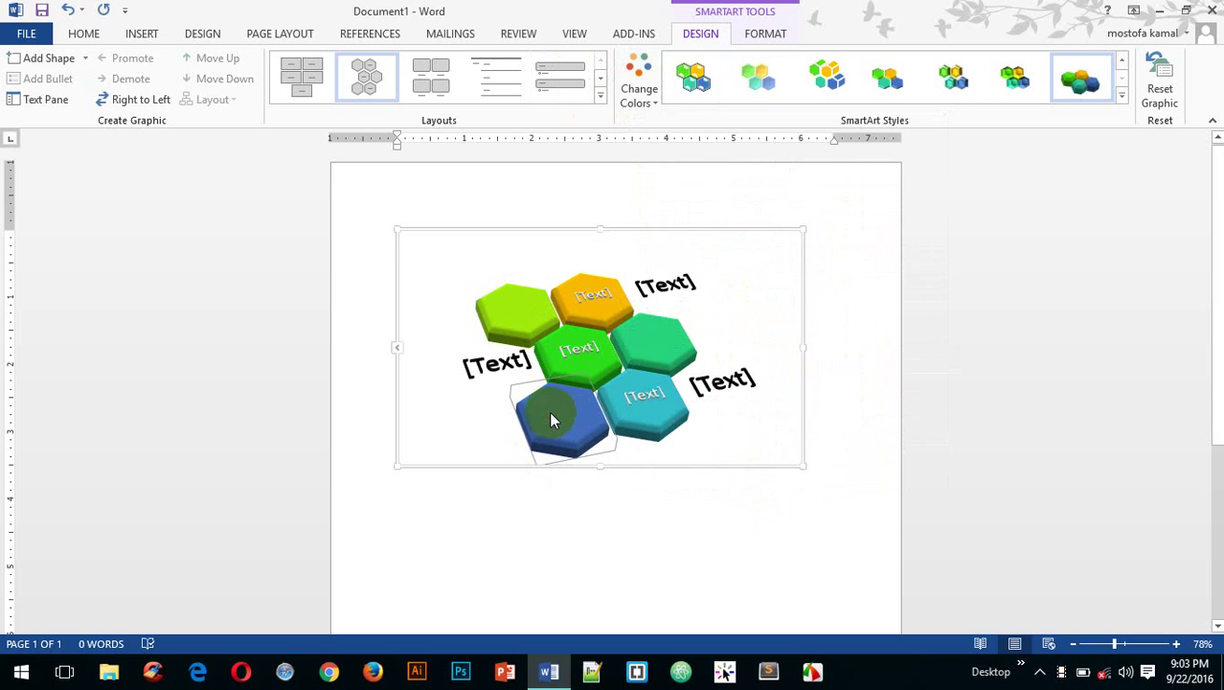
Step: Apply the Gradient Loop Accent 4 orange-to-pale-yellow colour scheme to the diagram
left_click(640, 96)
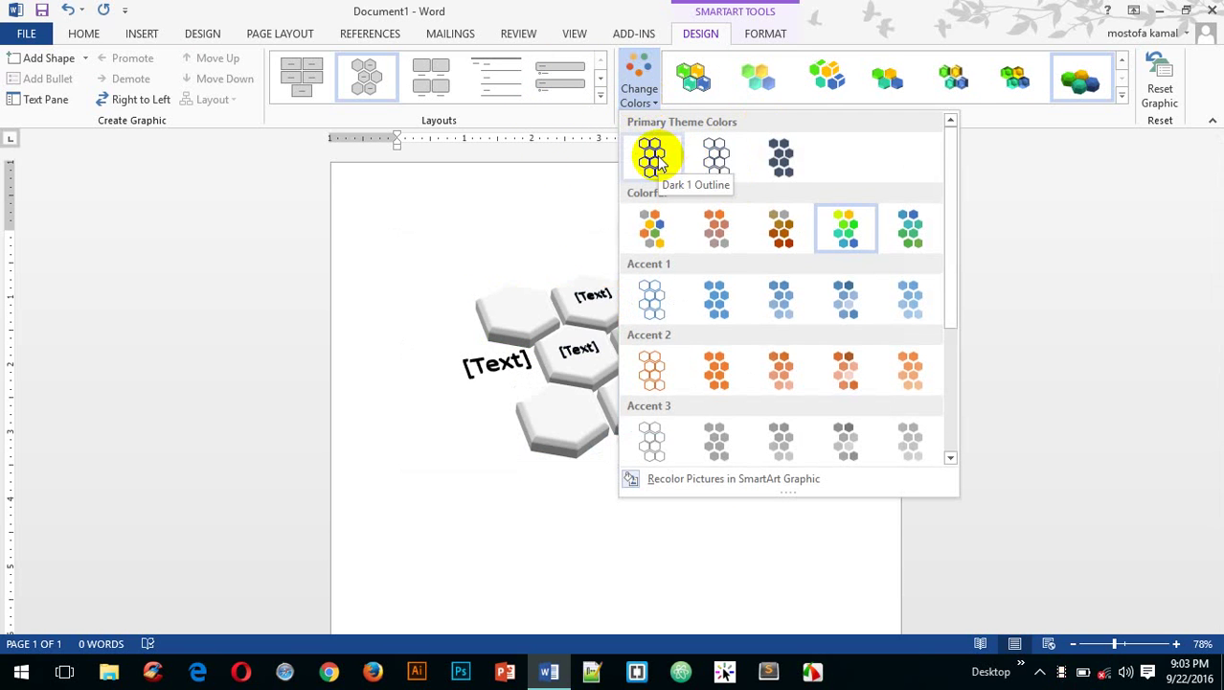
scroll(869, 243, "down", 3)
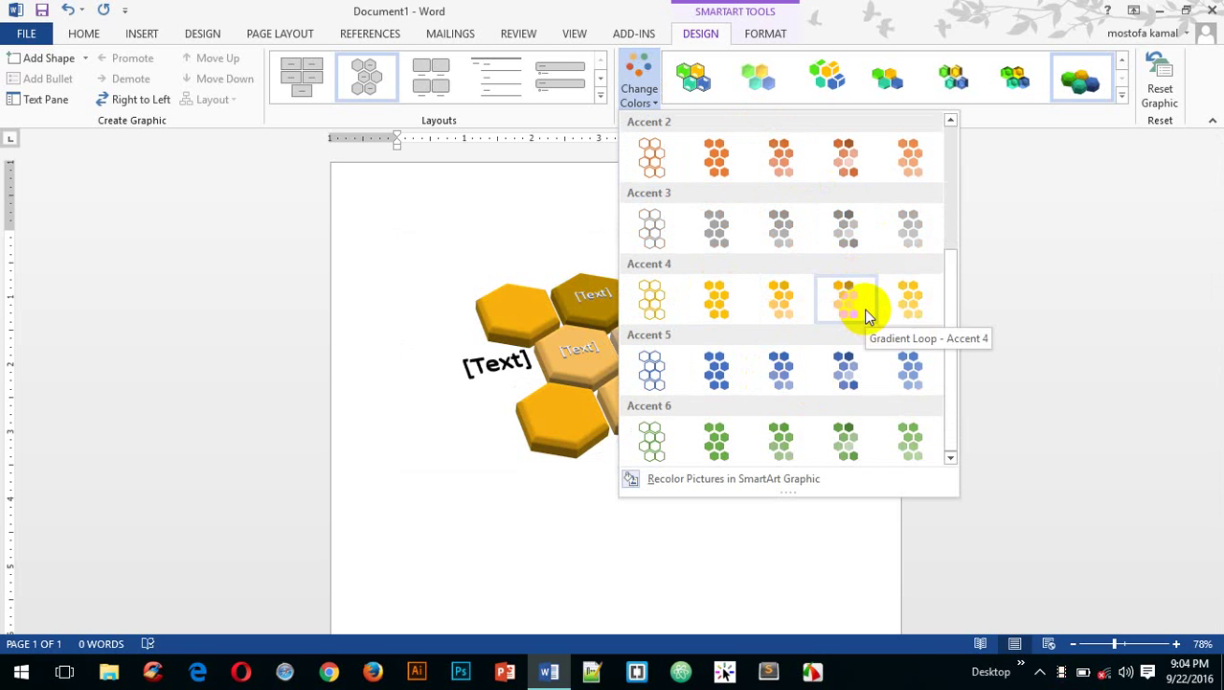
left_click(779, 286)
left_click(970, 393)
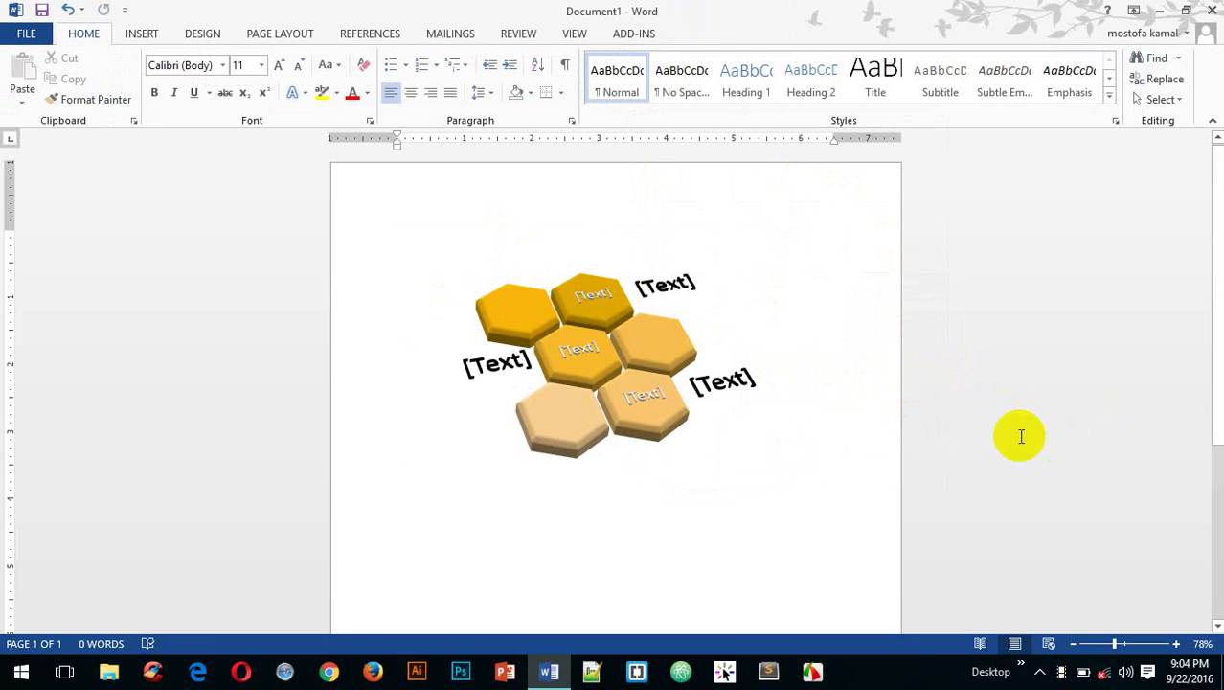
Step: Switch the hexagon diagram to the third SmartArt style, replacing the tilted bevelled look
left_click(495, 301)
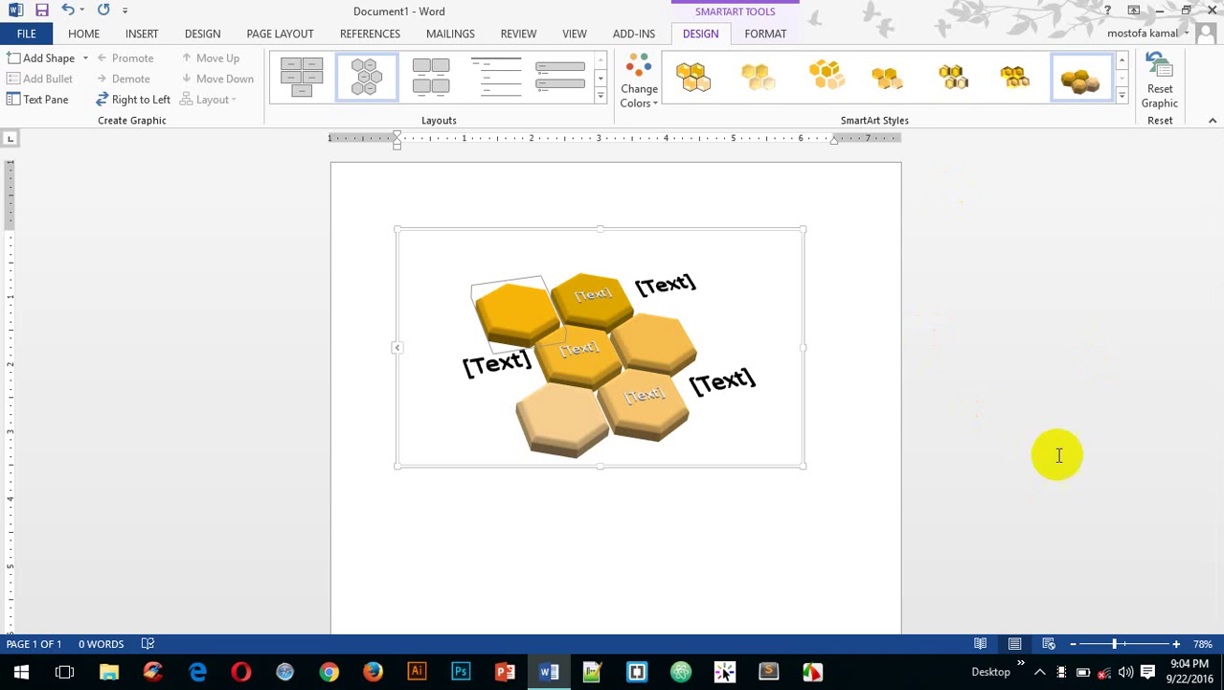
left_click(527, 319)
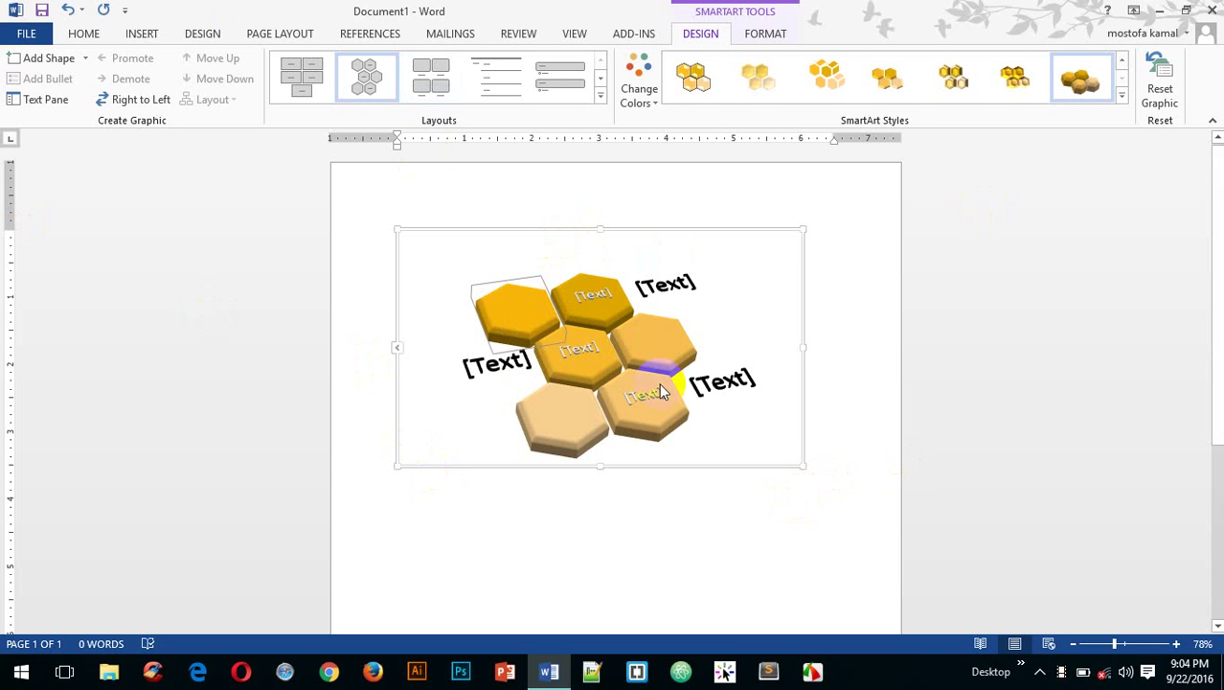
scroll(670, 407, "down", 1)
scroll(396, 274, "up", 1)
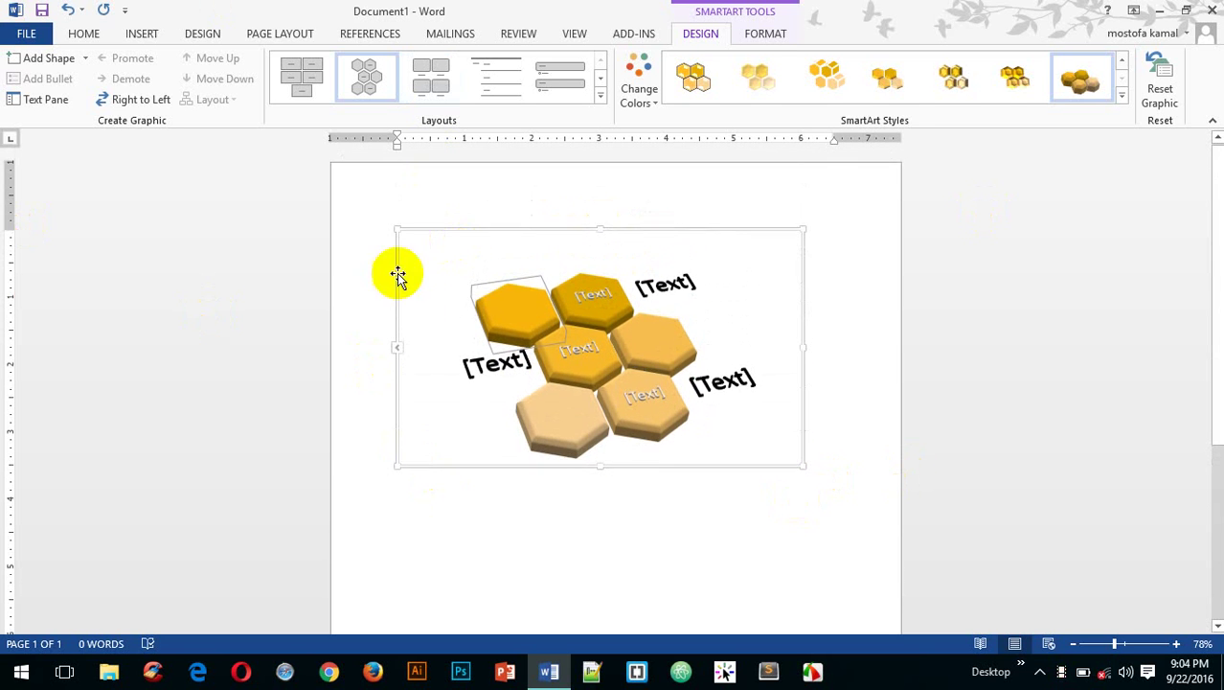
scroll(765, 446, "down", 1)
left_click(767, 452)
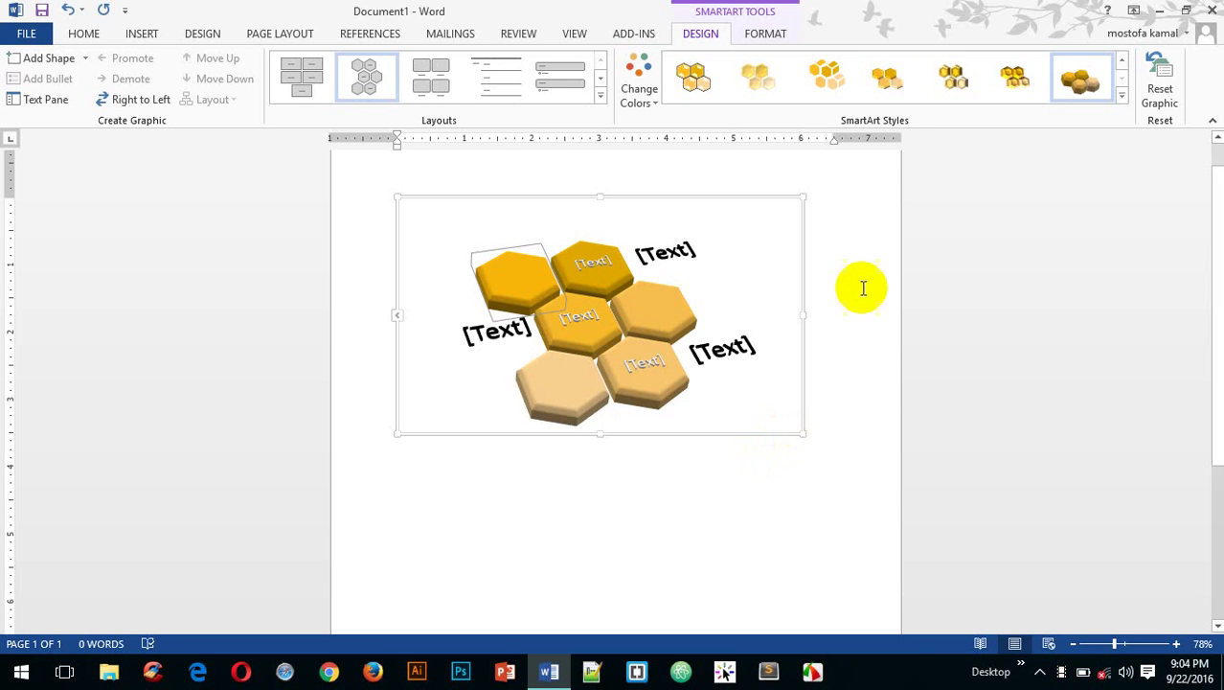
left_click(824, 87)
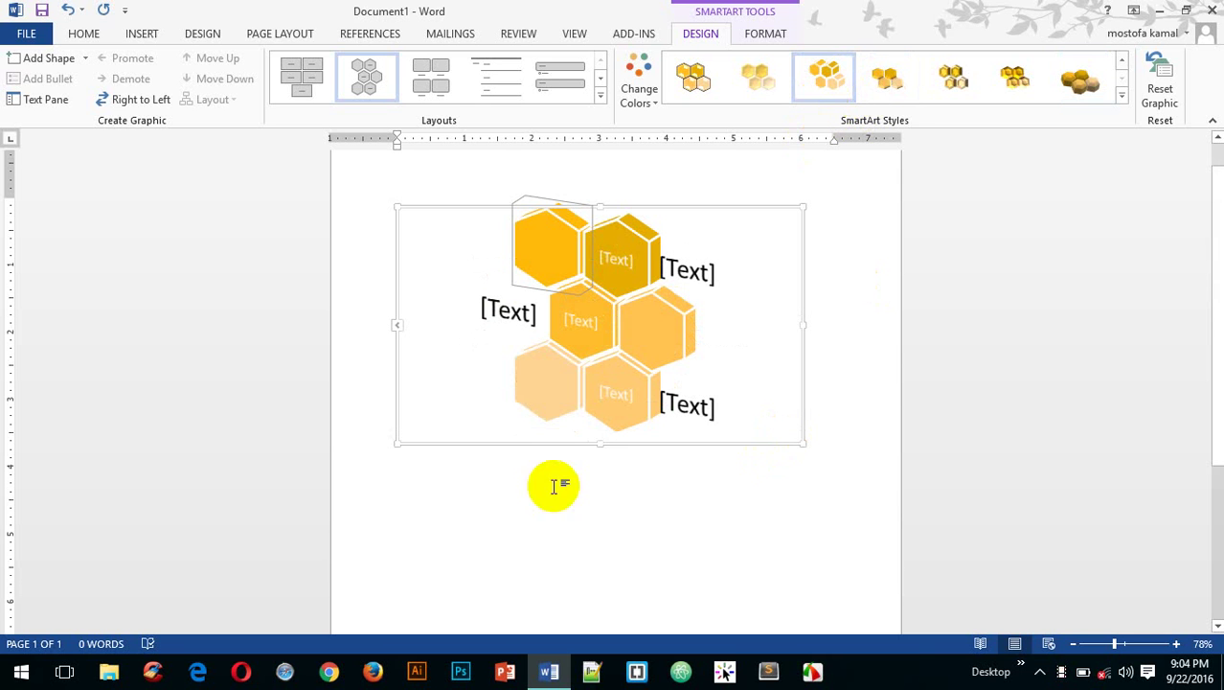
left_click(567, 246)
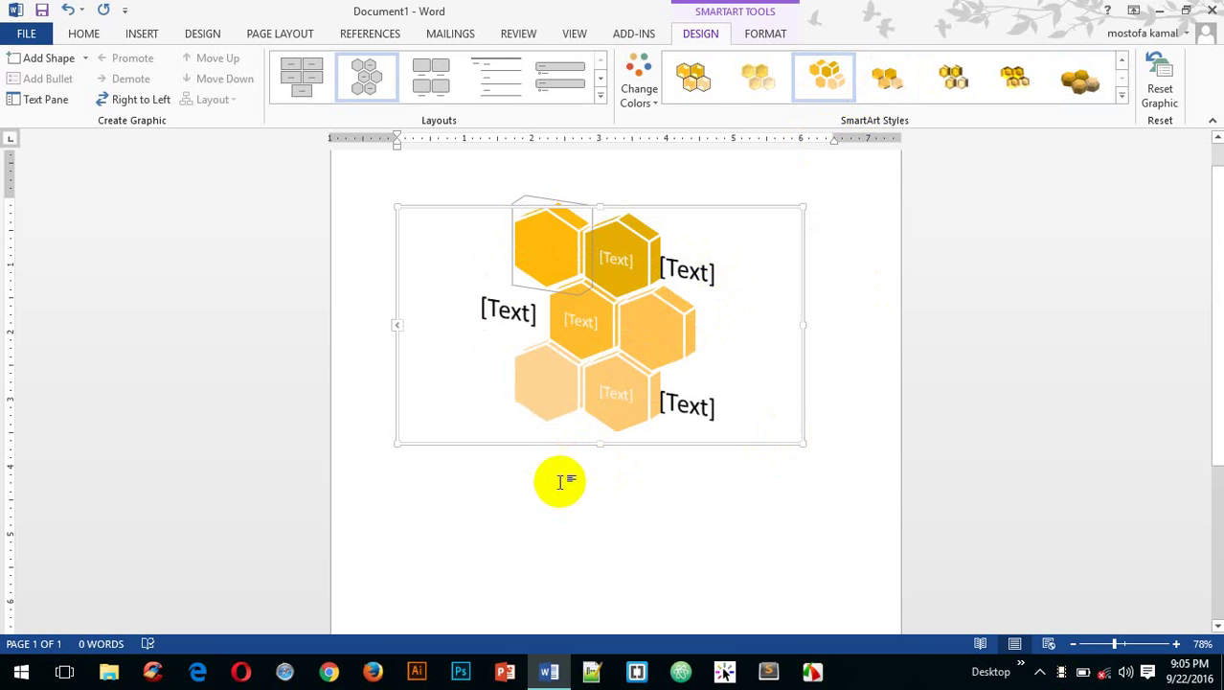
Step: Change the layout to Vertical Arrow List and apply the fifth style with bright yellow boxes
left_click(599, 95)
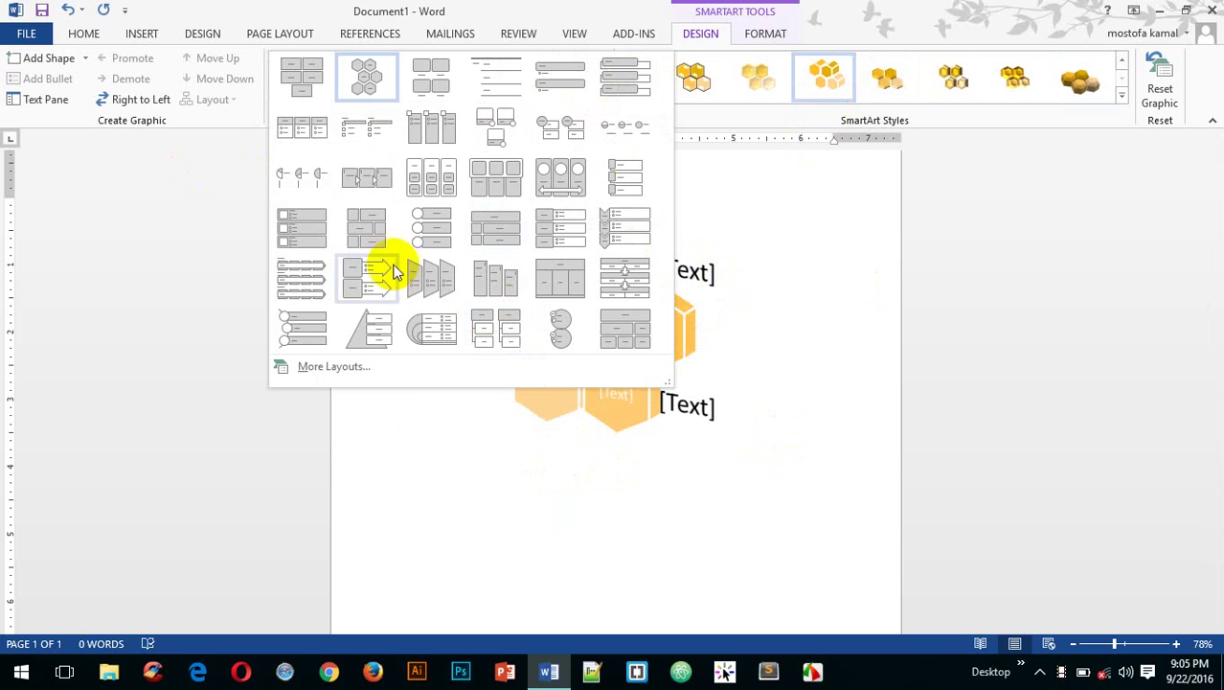
key("Escape")
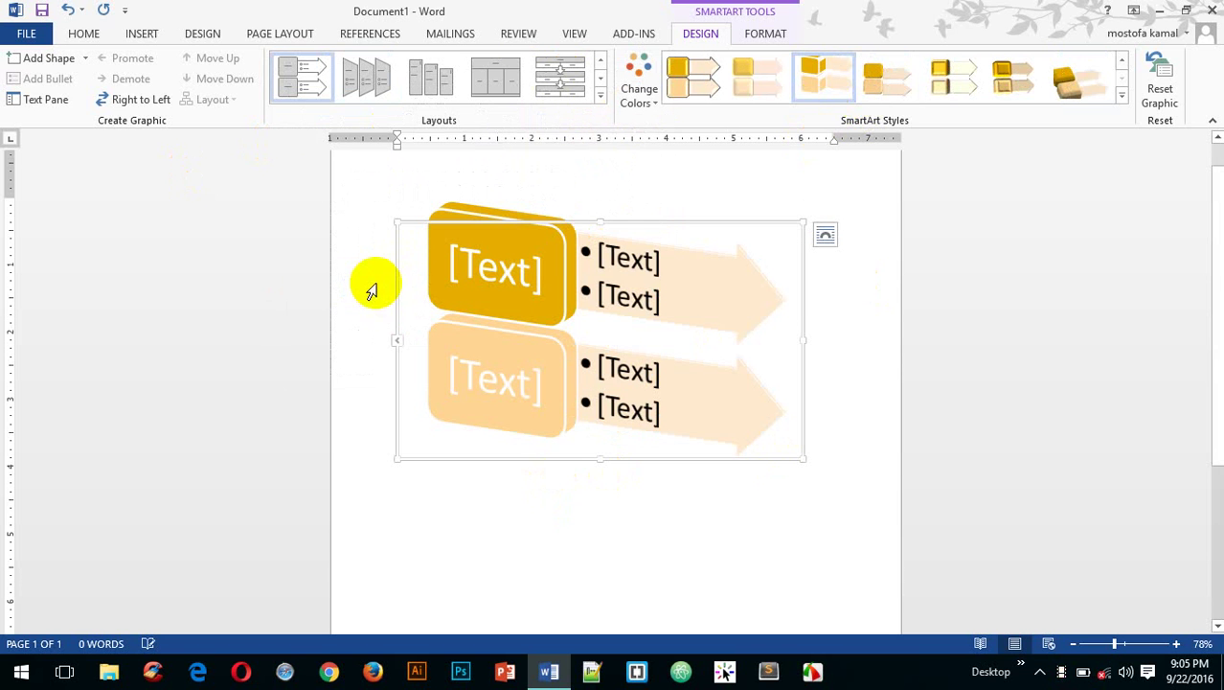
left_click(554, 254)
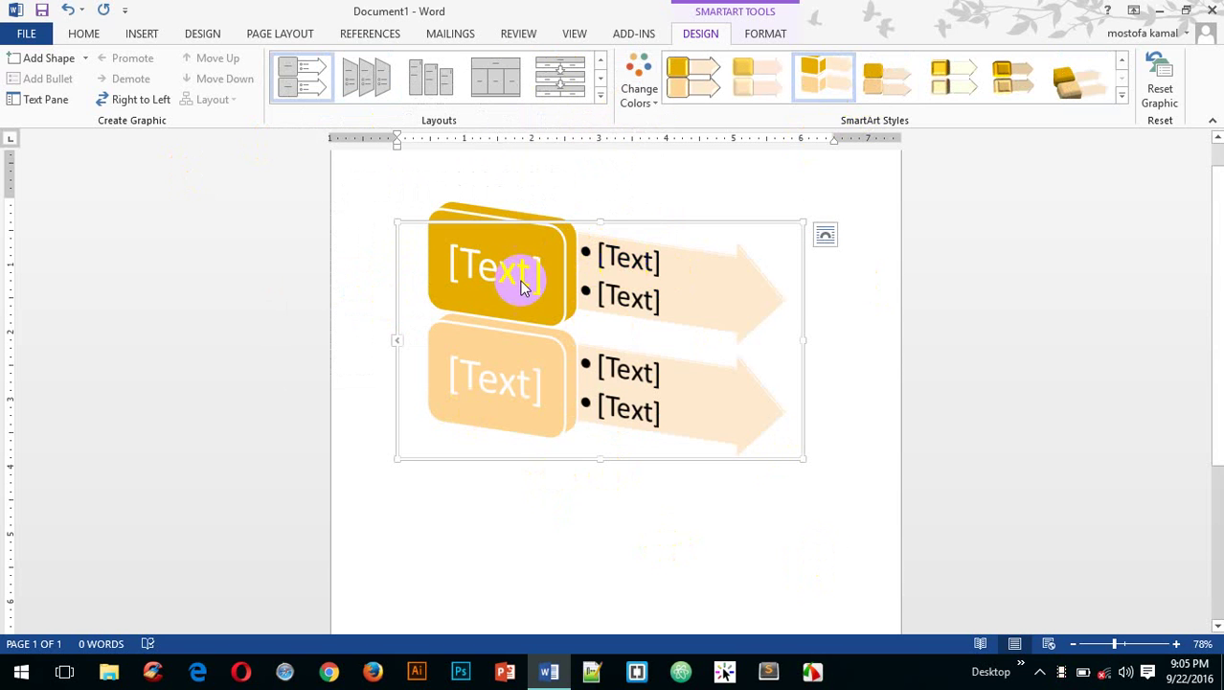
left_click(891, 93)
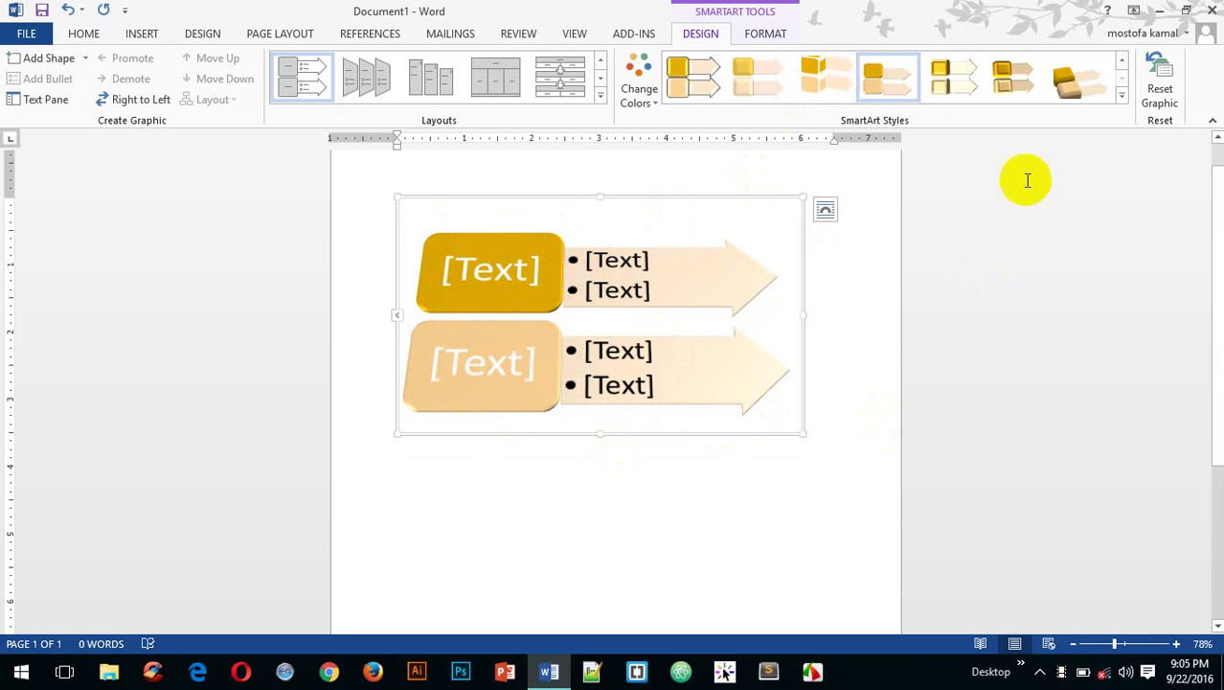
left_click(948, 67)
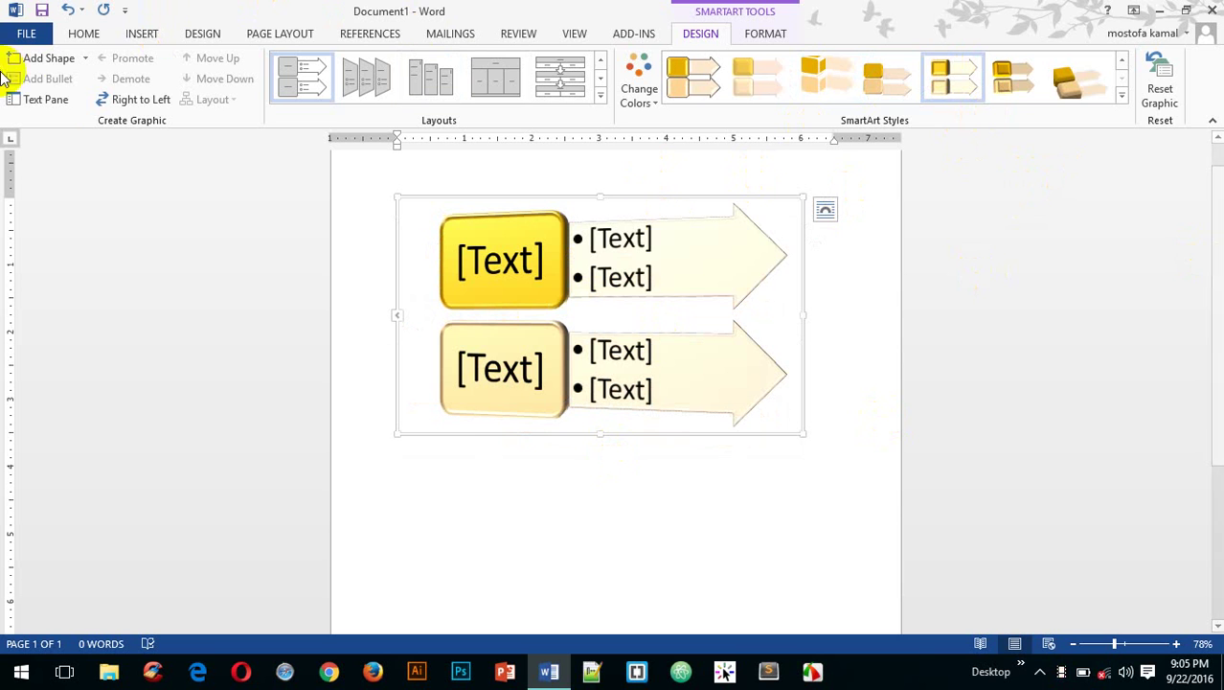
Step: Add shapes until the arrow list has six rows, then stretch it taller down the page
left_click(50, 58)
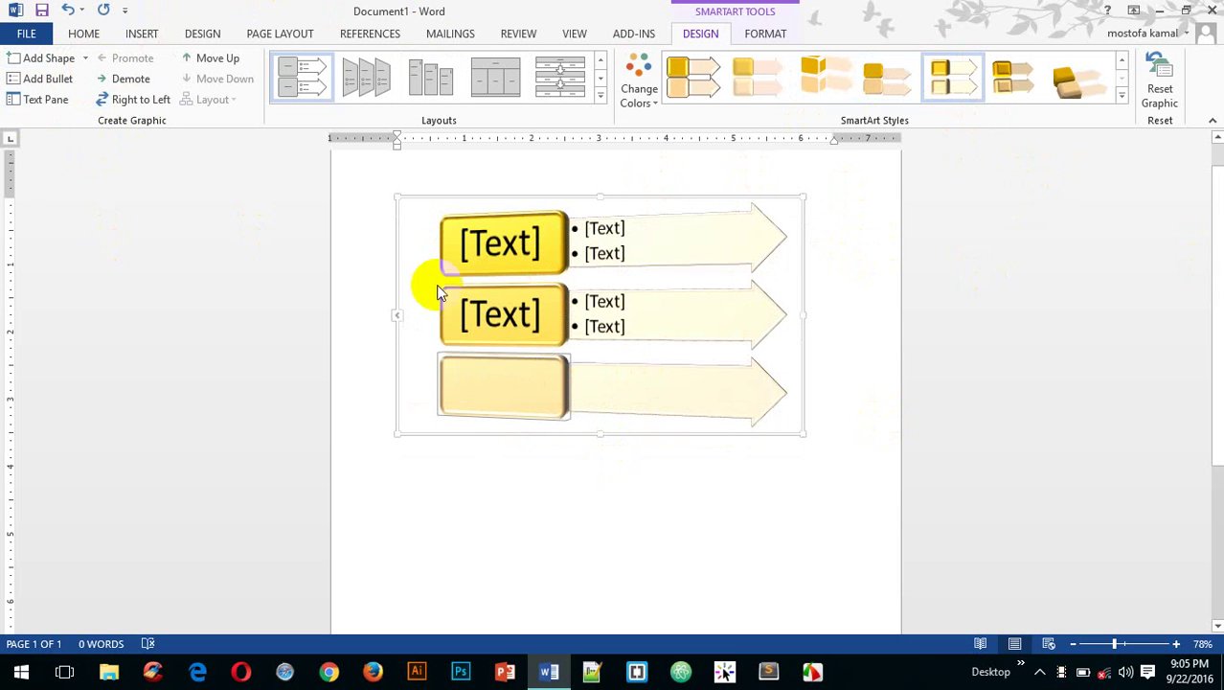
left_click(48, 59)
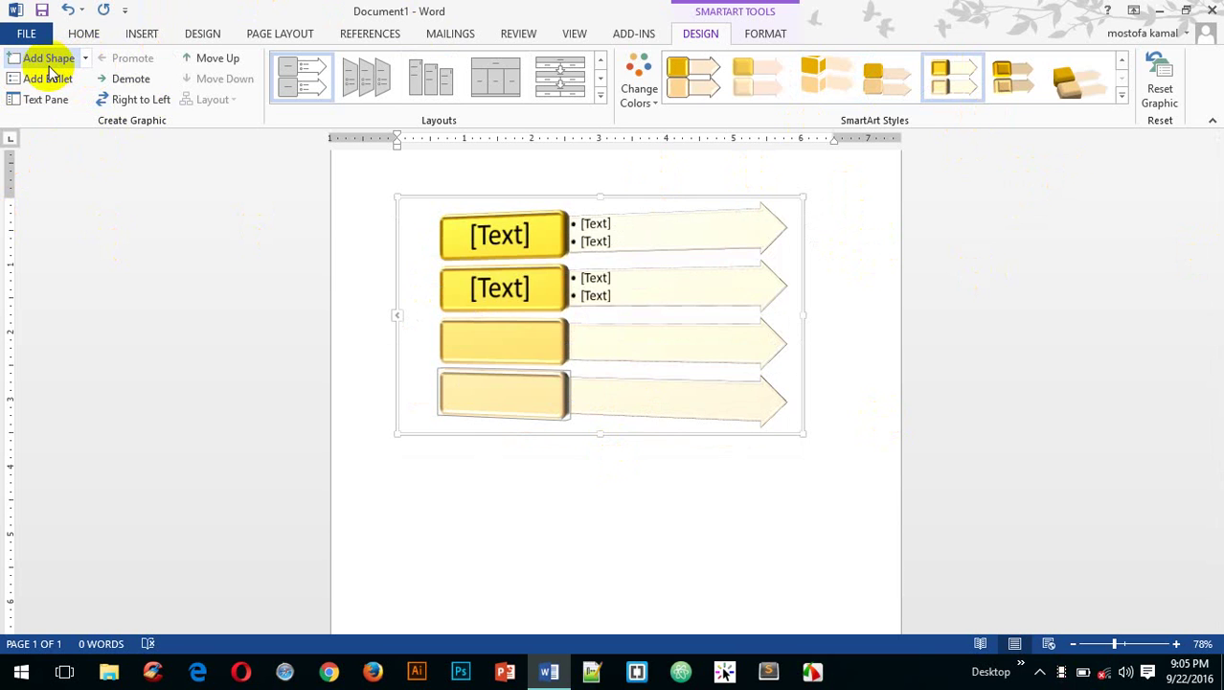
left_click(49, 68)
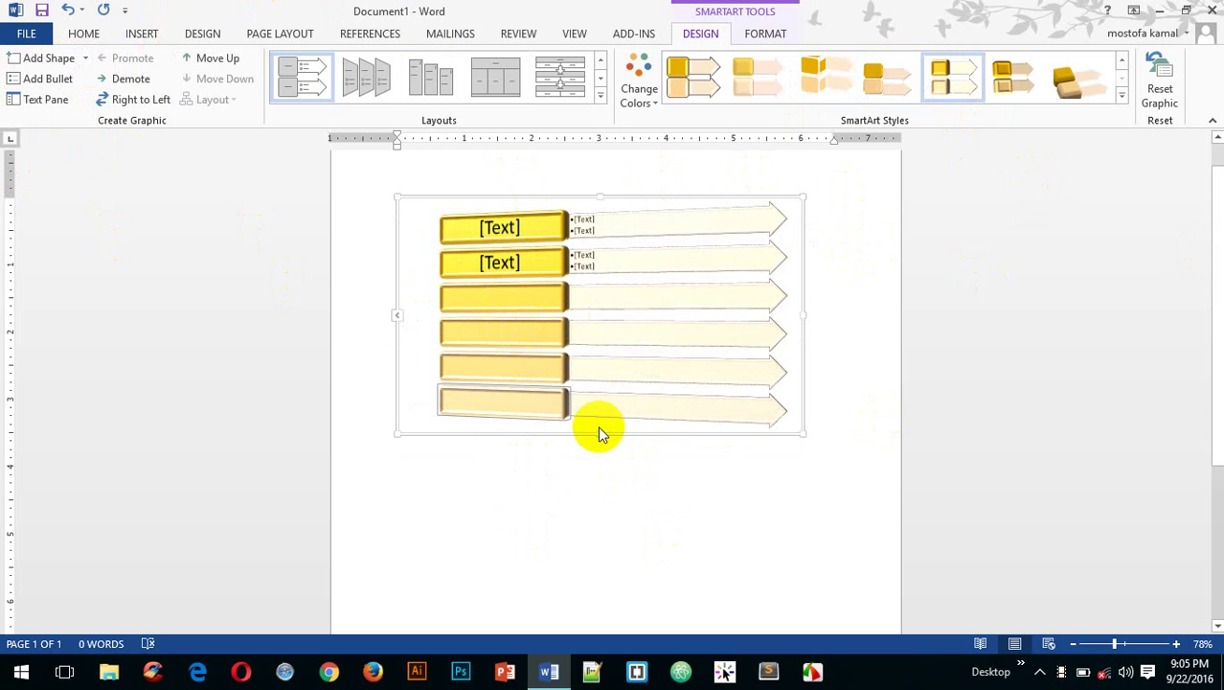
left_click_drag(599, 436, 632, 614)
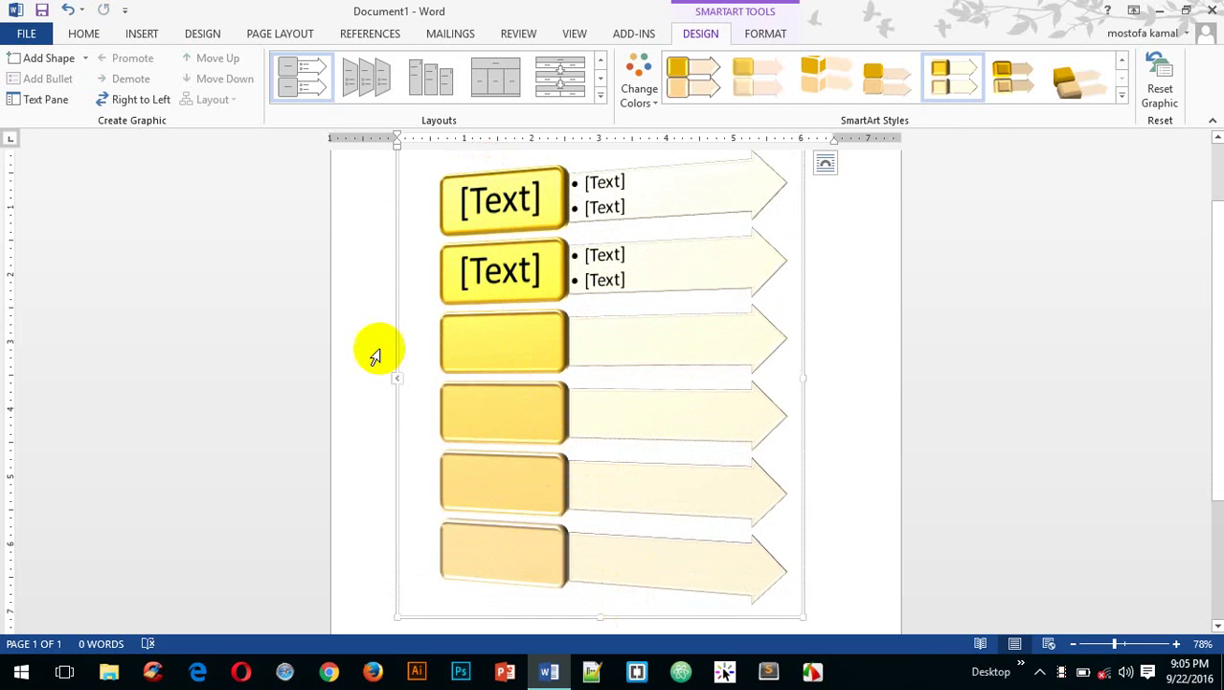
Step: Enter a name as the first Text Pane entry and switch to the Trapezoid List layout
left_click(50, 106)
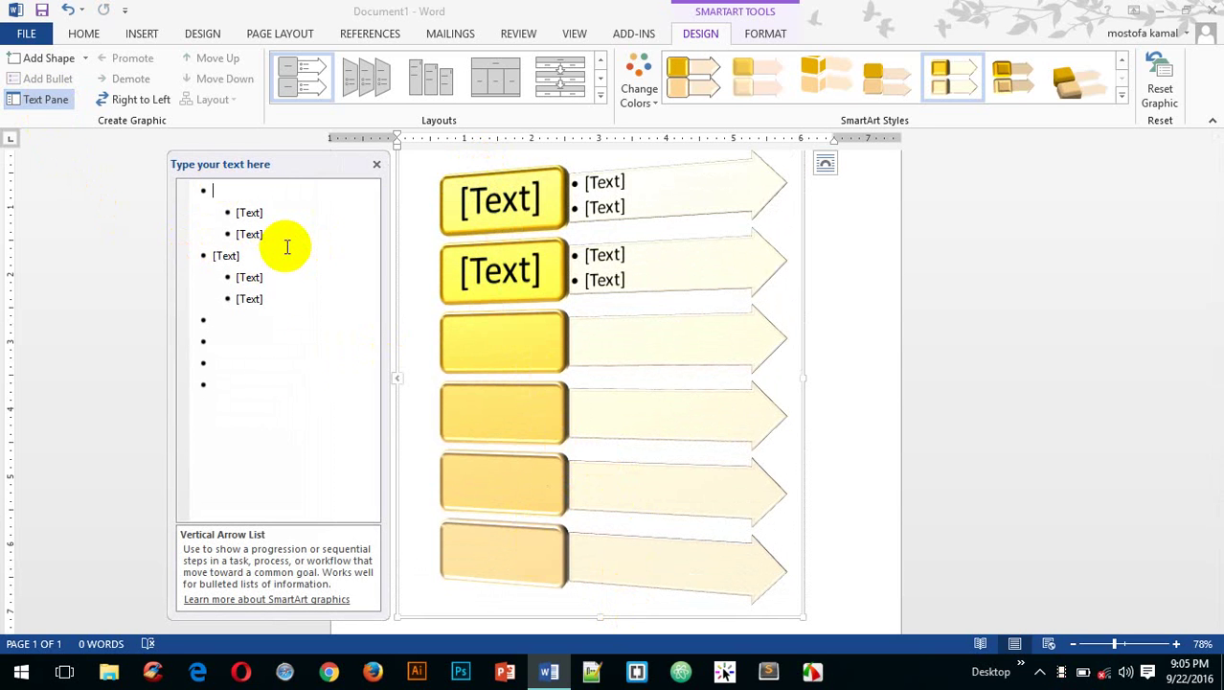
type("jjjjjj")
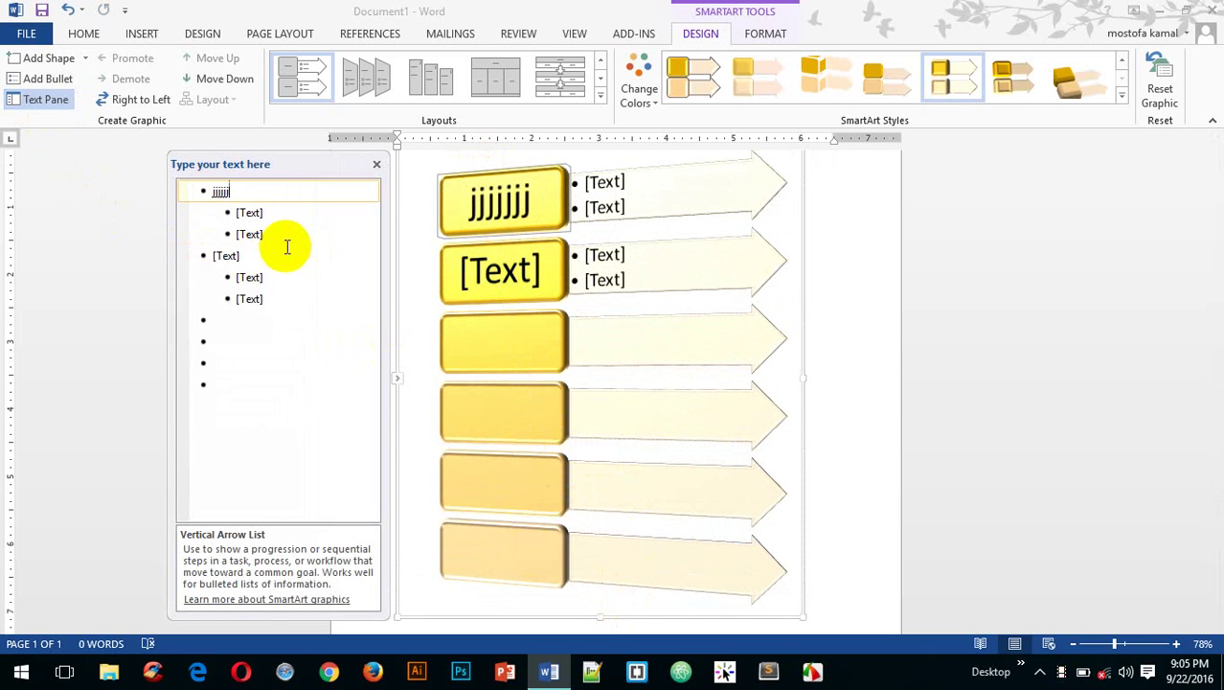
key("BackSpace")
key("BackSpace")
key("BackSpace")
key("BackSpace")
key("BackSpace")
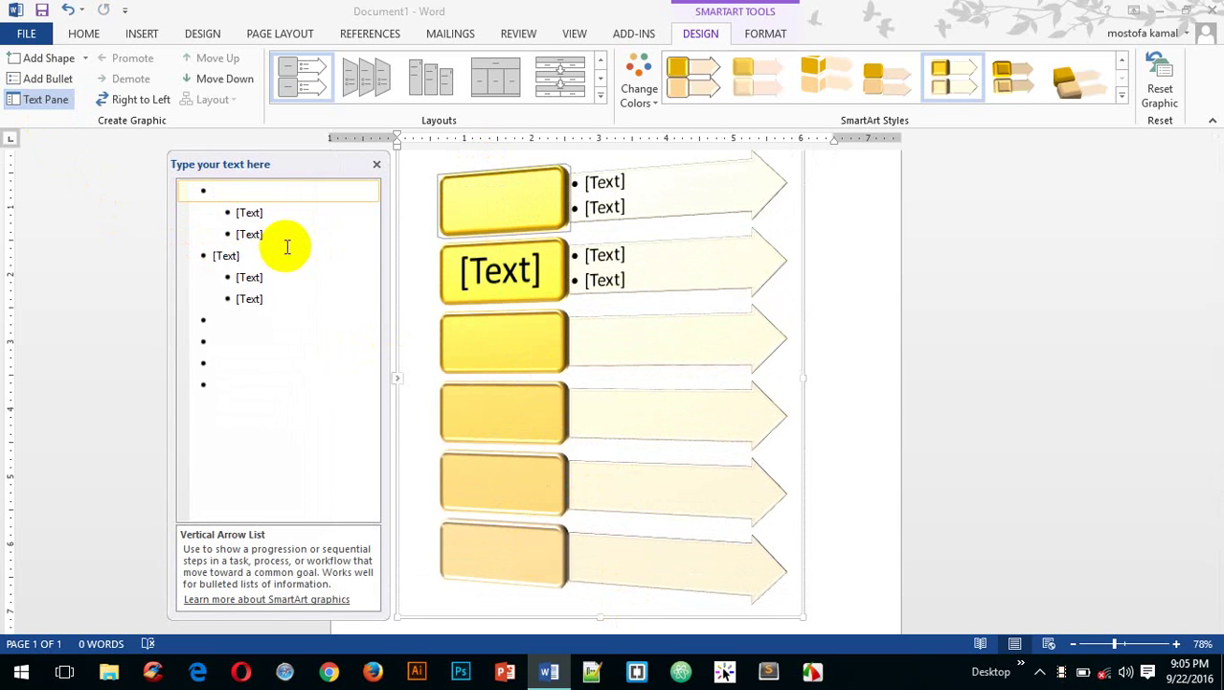
type("mostofa")
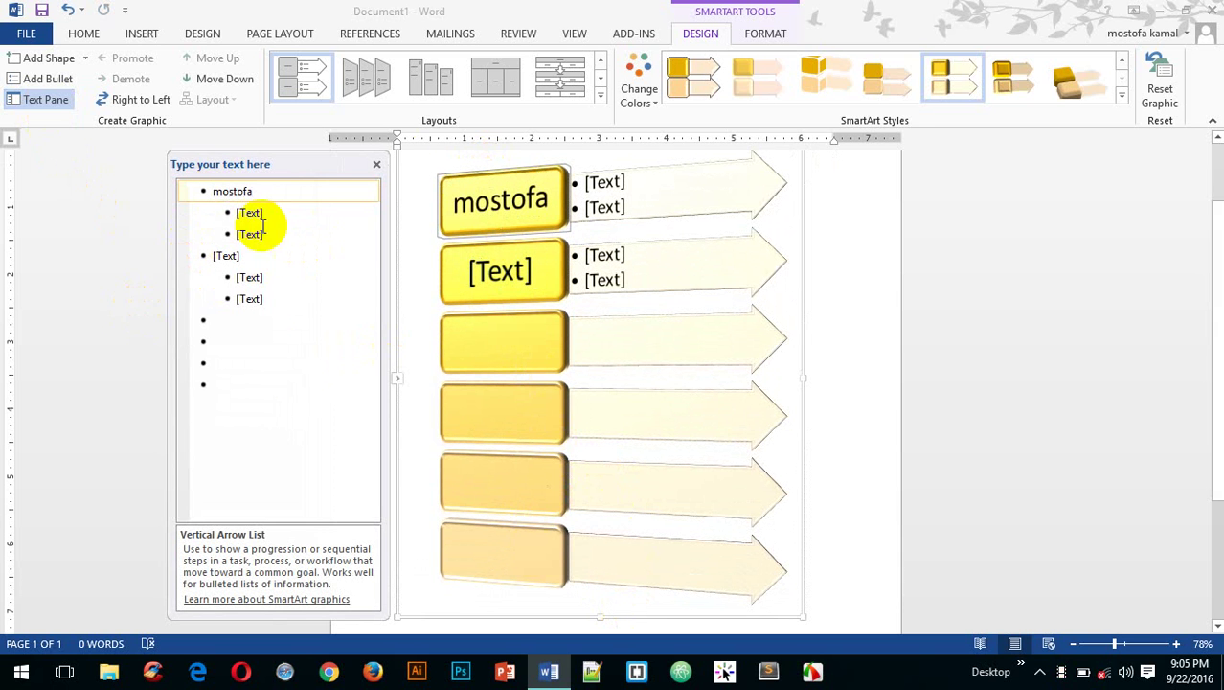
left_click(347, 73)
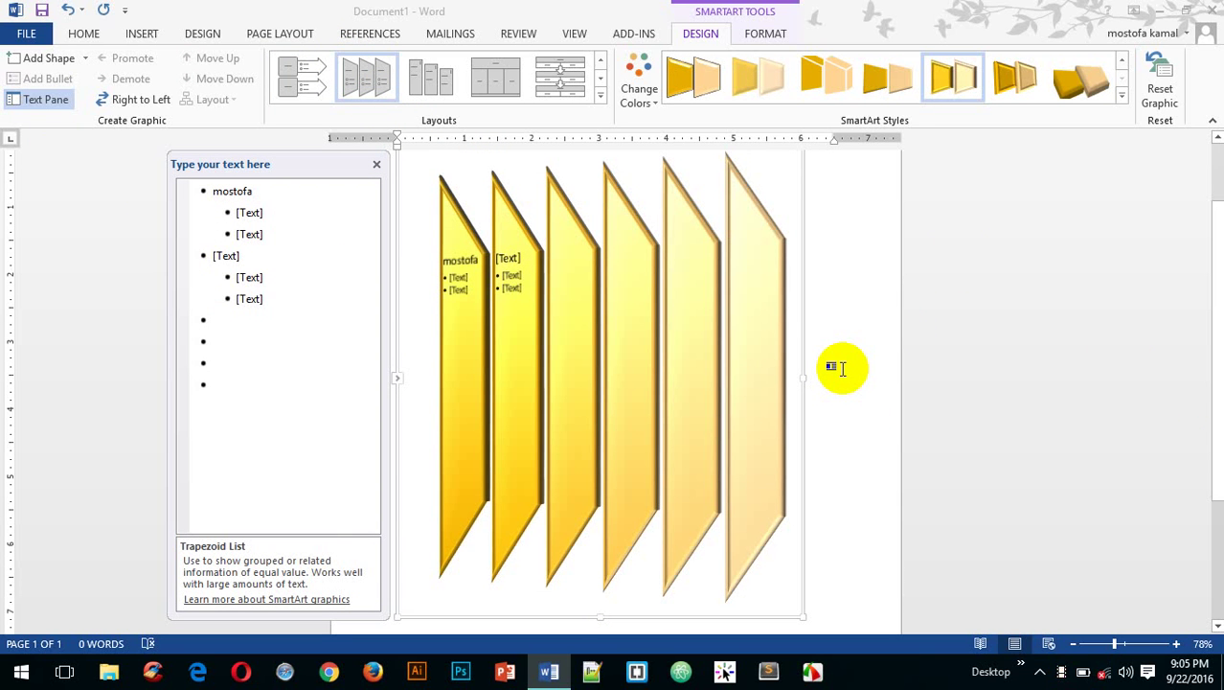
Step: Recolour the trapezoid panels with the first Accent 5 outline-only colour scheme
left_click(639, 88)
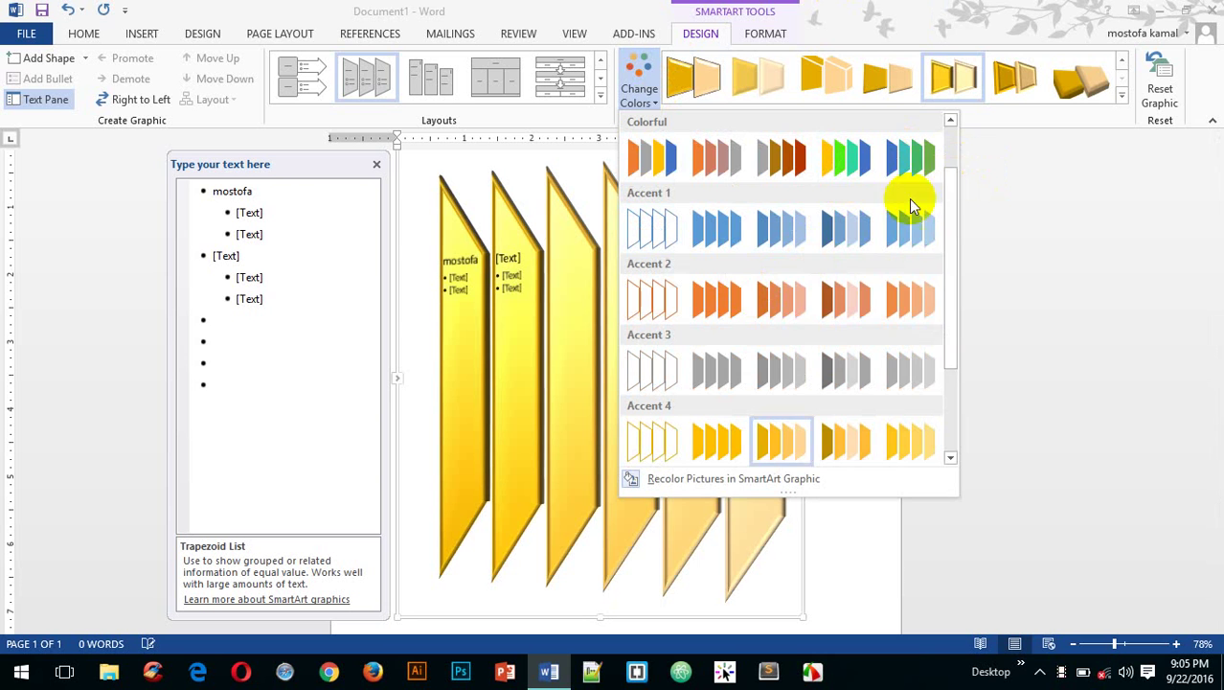
scroll(906, 249, "down", 2)
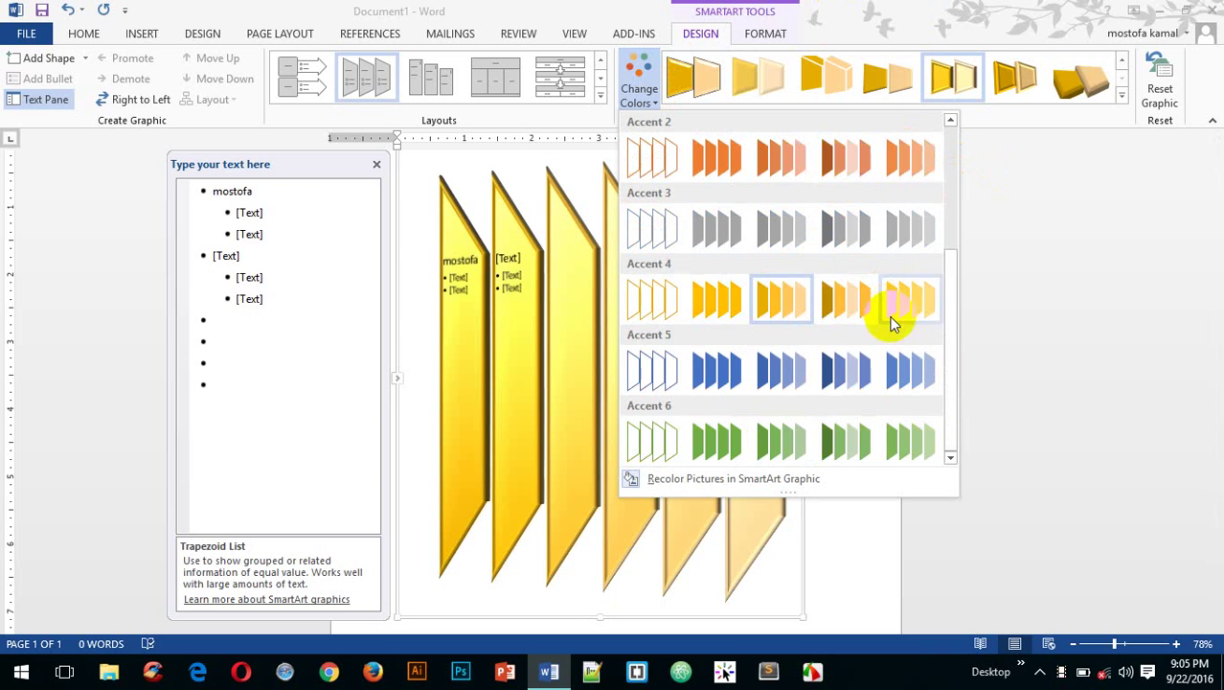
left_click(638, 371)
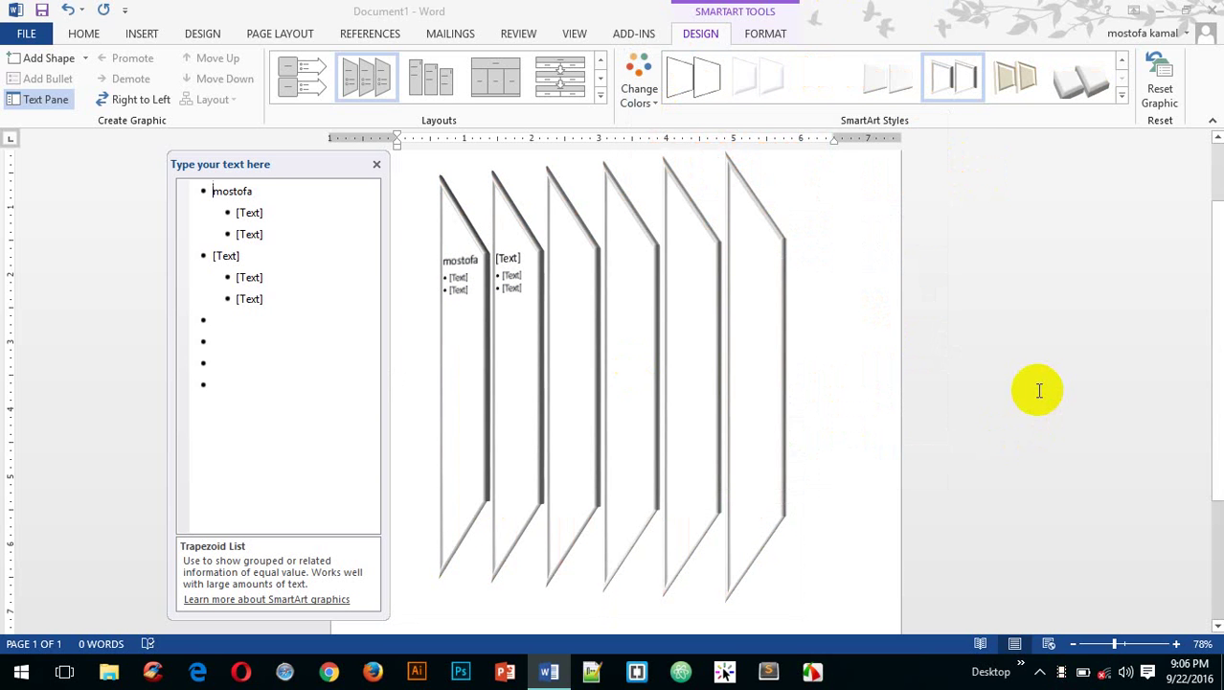